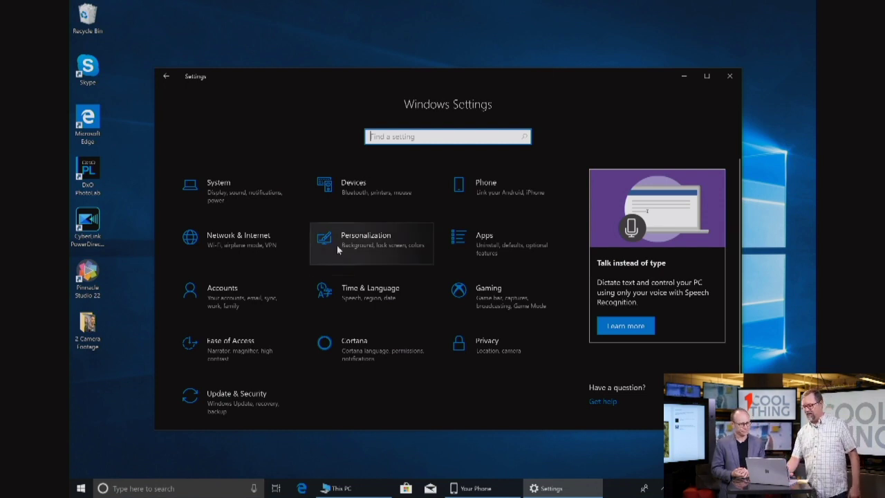
# Bring up Task View to show all open windows and the activity timeline.
pyautogui.click(275, 488)
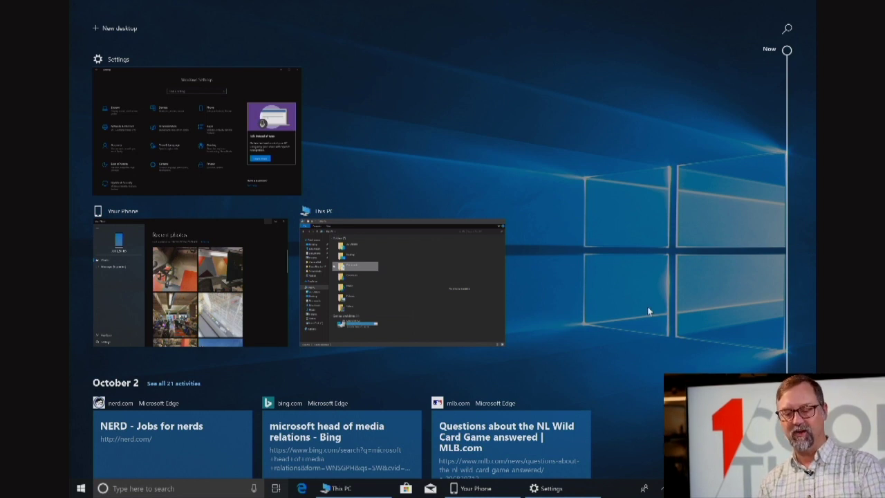
# Add Desktop 2, browse the activity timeline, open its search, then leave Task View.
pyautogui.click(115, 28)
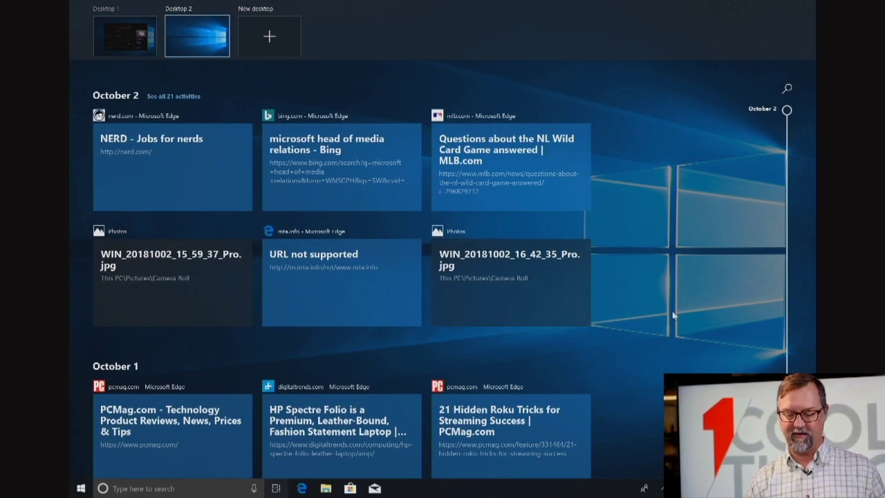
pyautogui.scroll(-5, 687, 270)
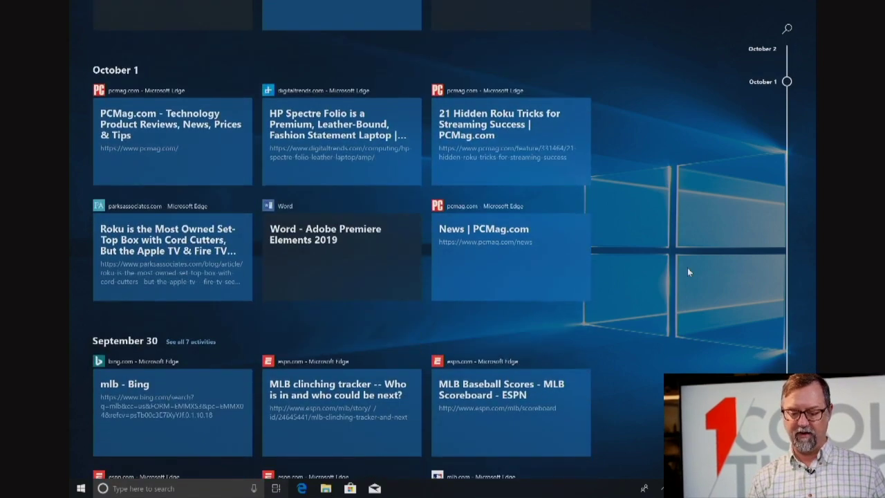
pyautogui.scroll(5, 688, 270)
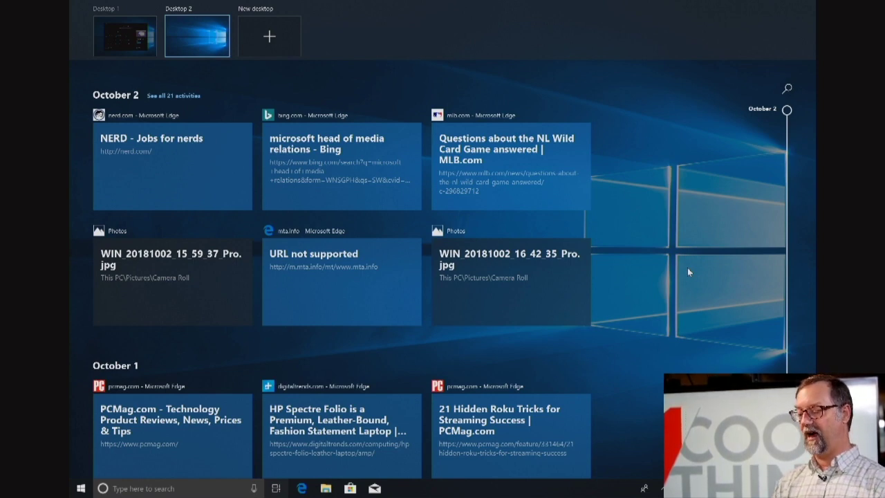
pyautogui.scroll(-2, 687, 272)
pyautogui.scroll(2, 687, 272)
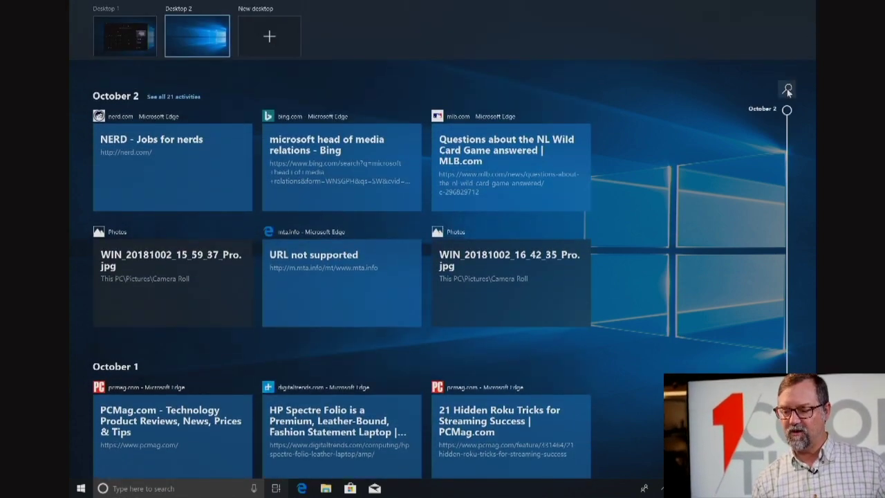
pyautogui.click(787, 88)
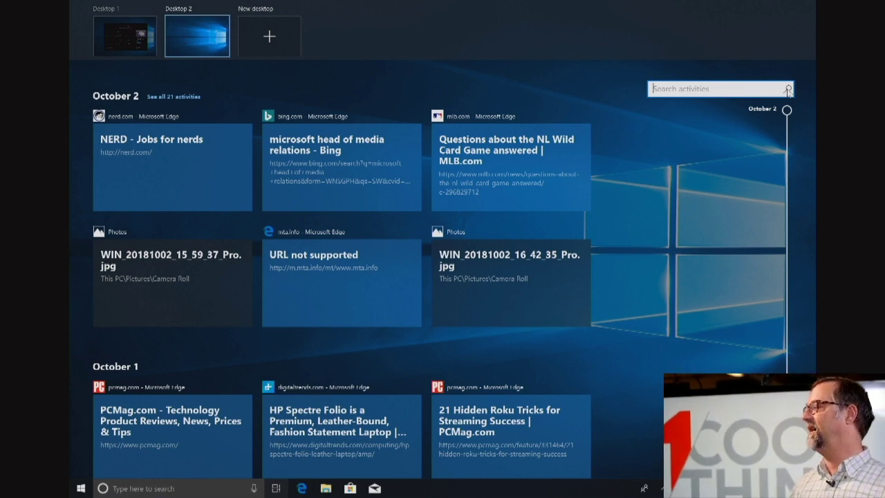
pyautogui.click(642, 10)
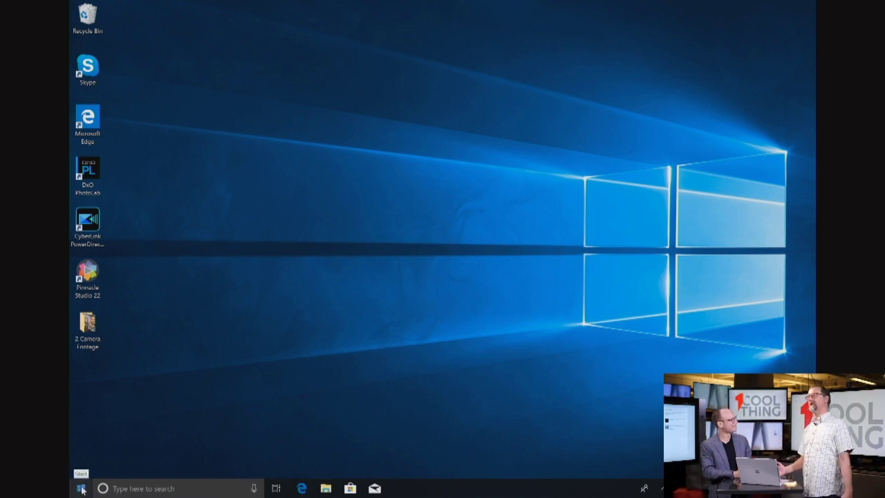
# Open the Start menu's app list on the empty Desktop 2.
pyautogui.click(81, 488)
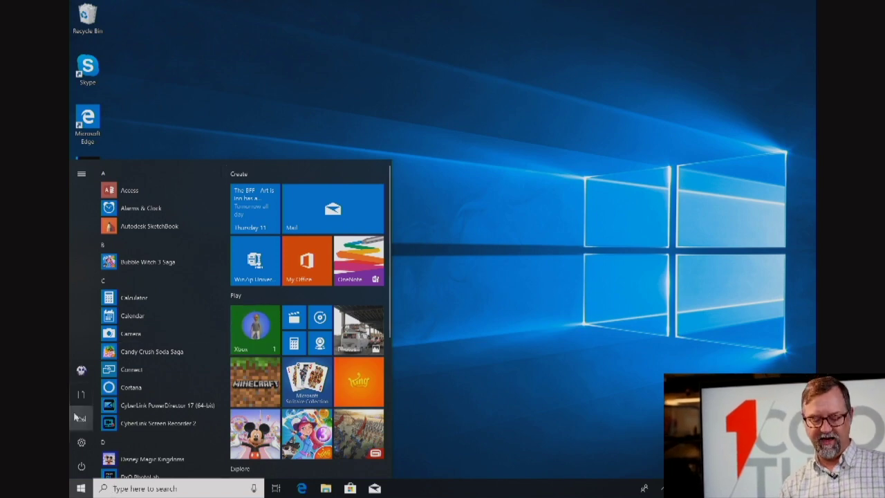
# Go to the Phone page in Settings to see the two linked Android phones.
pyautogui.click(81, 442)
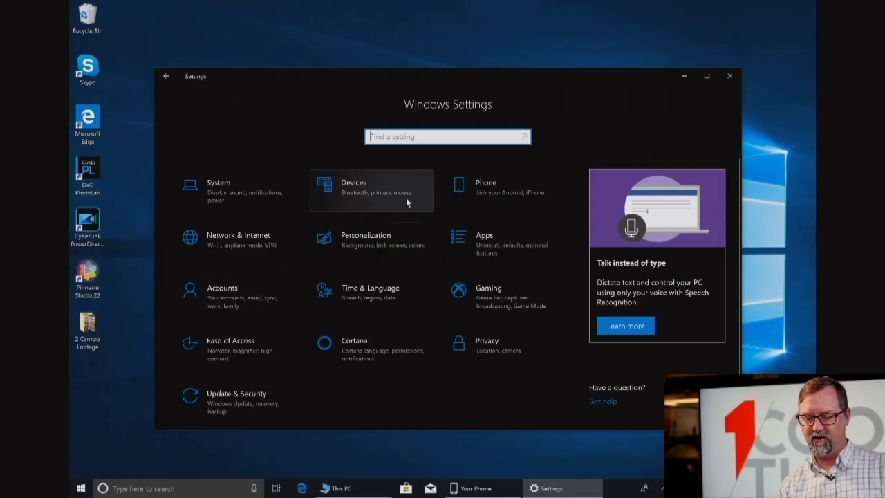
pyautogui.click(505, 191)
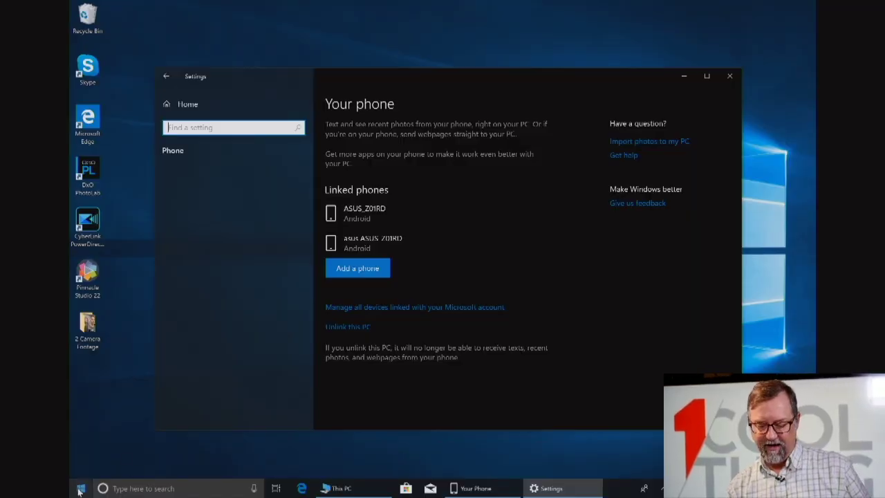
# Launch Your Phone by searching 'your' and scroll through the phone's recent photos.
pyautogui.click(122, 488)
pyautogui.write('y')
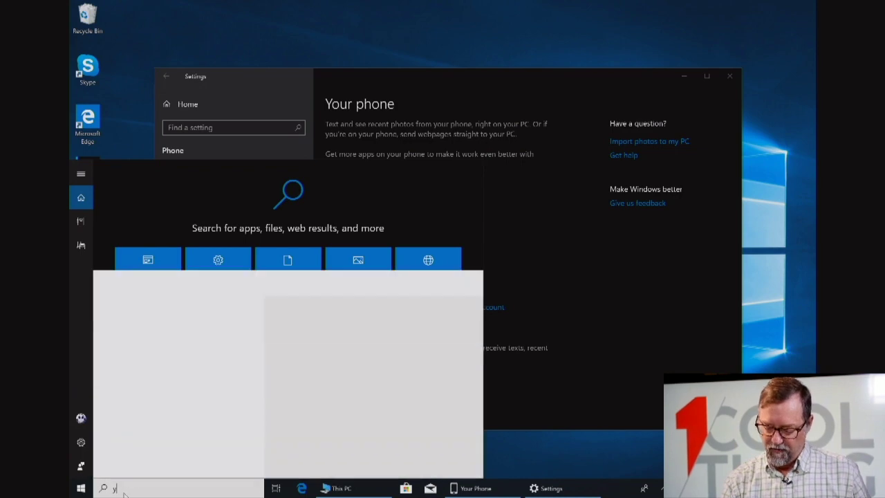
pyautogui.write('our')
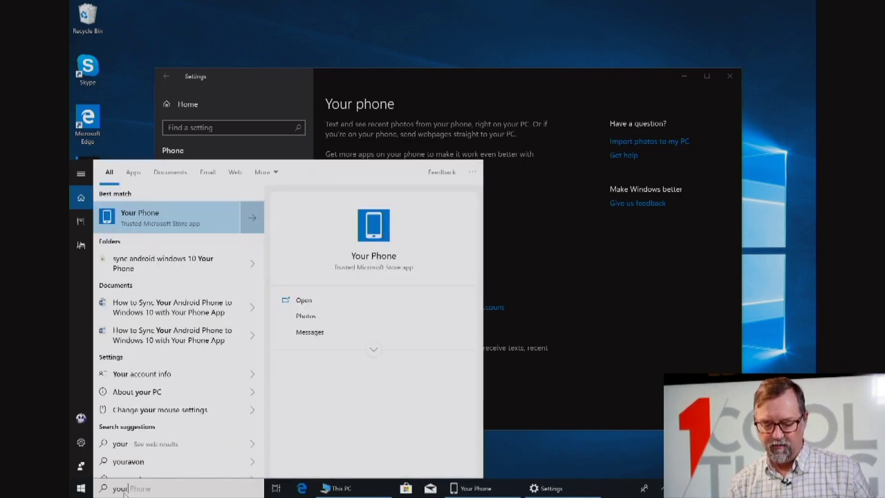
pyautogui.press('Return')
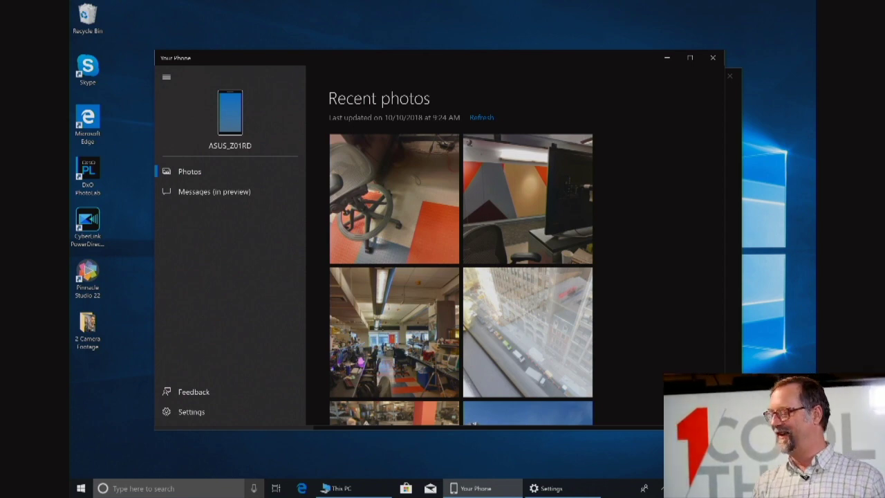
pyautogui.scroll(-2, 461, 279)
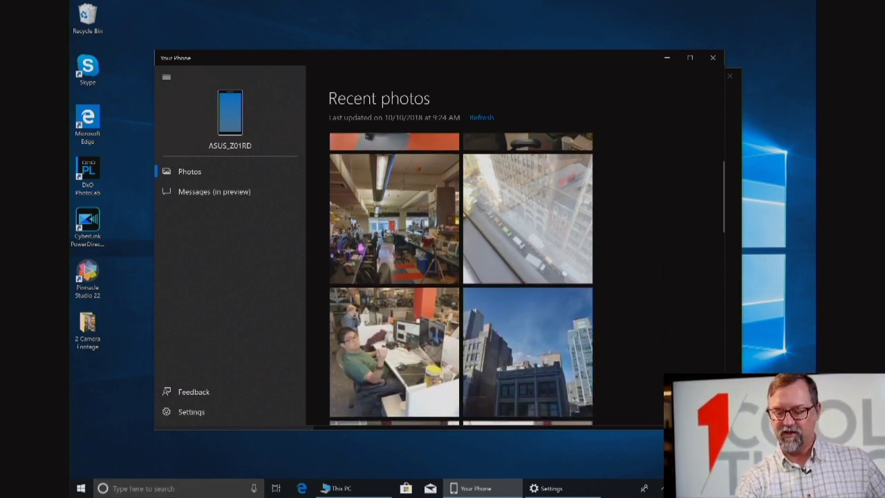
pyautogui.scroll(2, 461, 280)
pyautogui.scroll(-3, 461, 279)
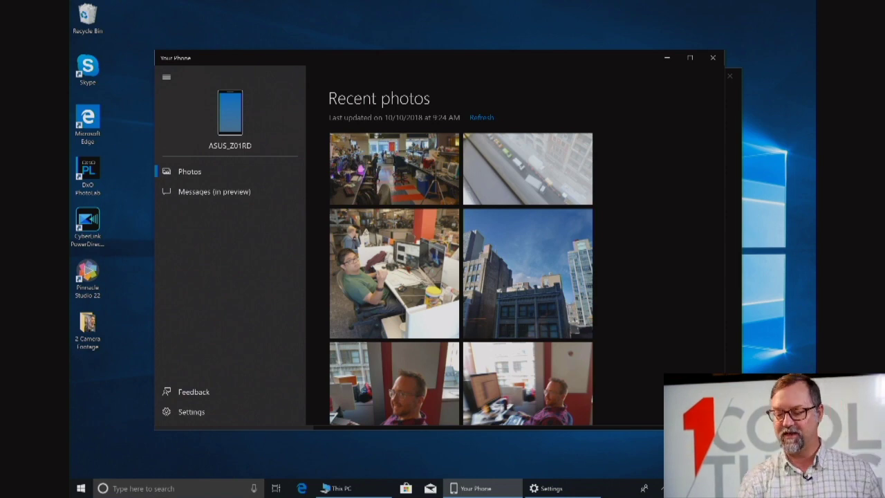
pyautogui.scroll(-10, 462, 279)
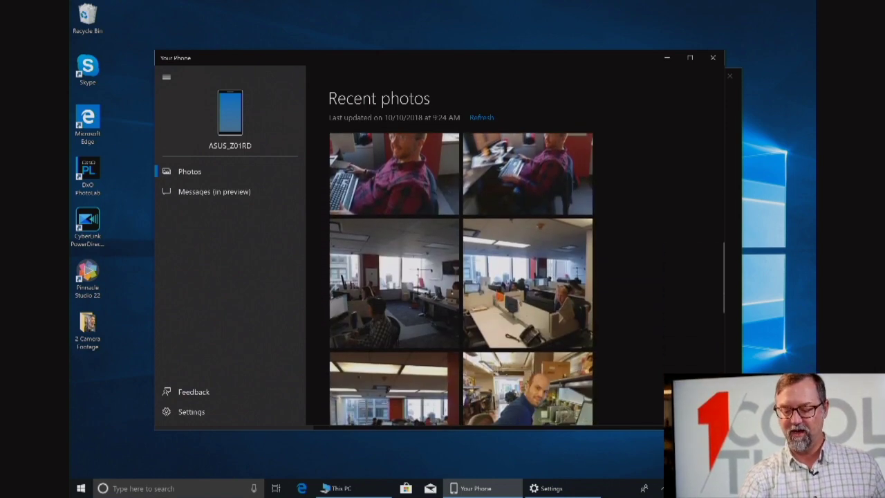
pyautogui.scroll(-10, 461, 280)
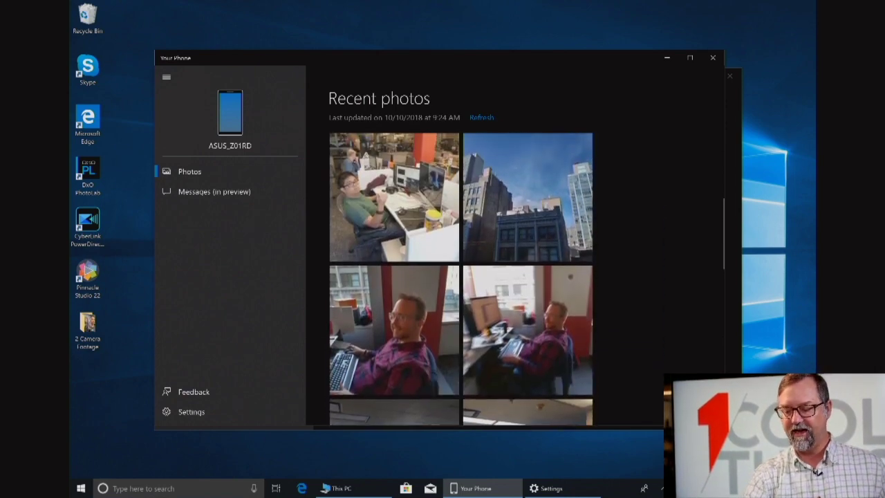
# Drag the building photo from Your Phone onto the desktop, then return Settings to Home.
pyautogui.moveTo(530, 197); pyautogui.dragTo(791, 120)
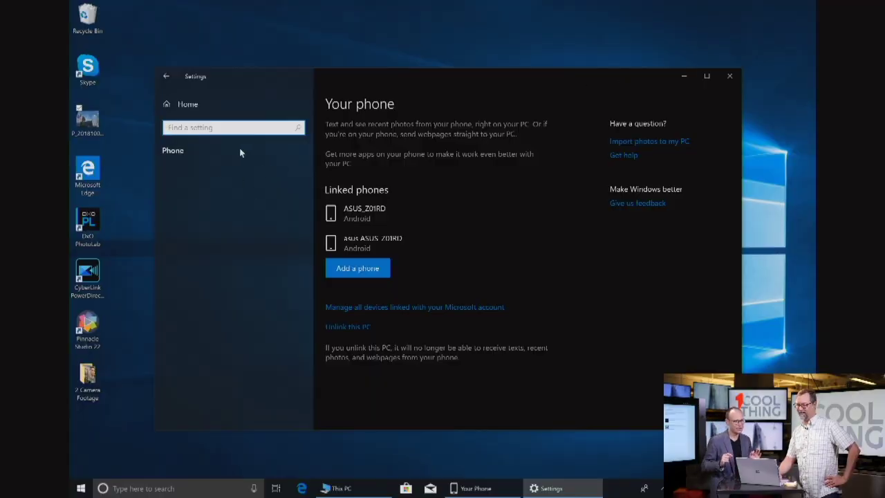
pyautogui.click(189, 105)
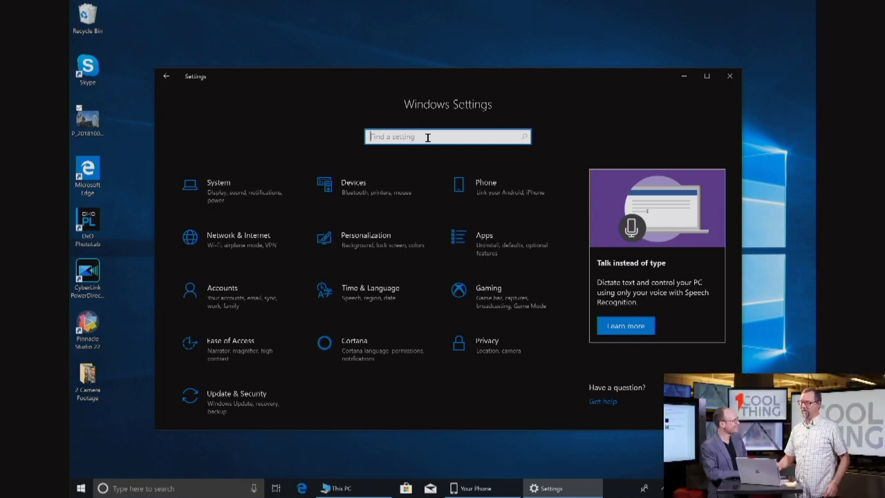
# Search 'dark' to reach the Colors page and set the default app mode to Dark.
pyautogui.write('dak')
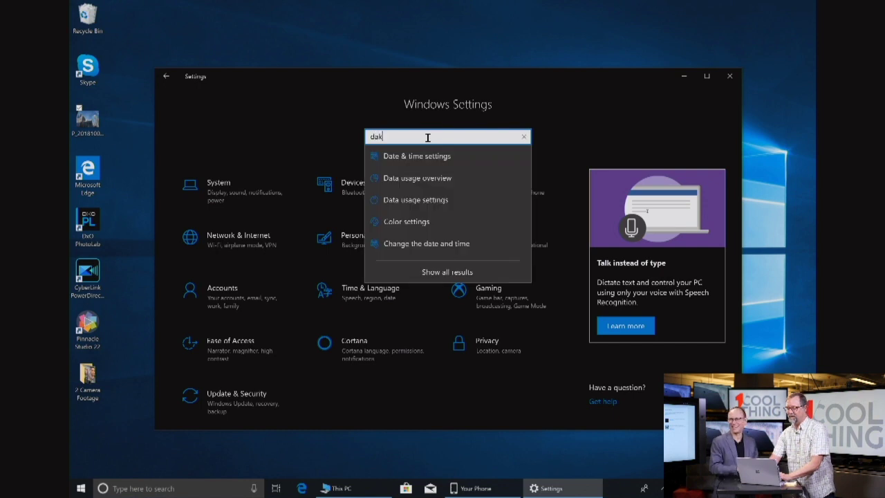
pyautogui.write('k')
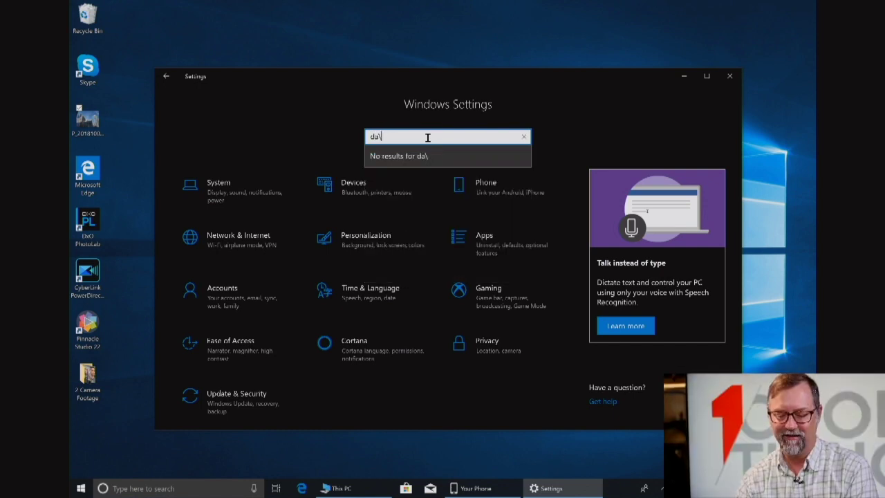
pyautogui.press('BackSpace')
pyautogui.write('rk')
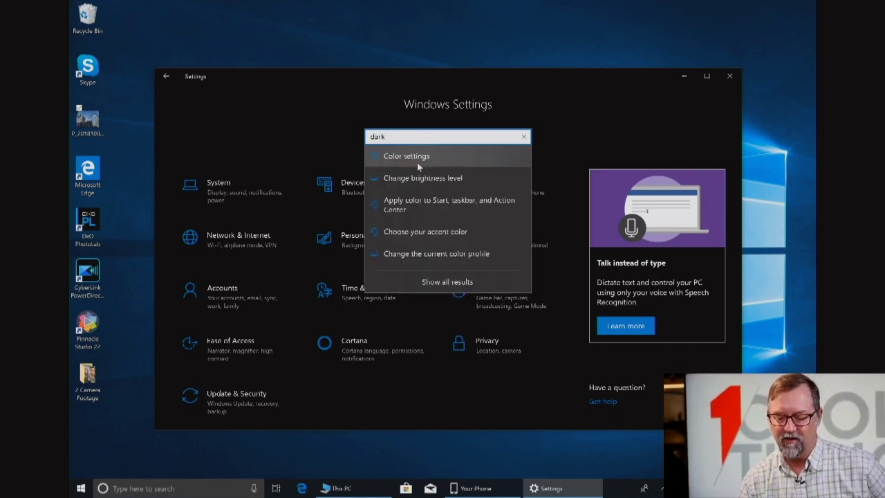
pyautogui.click(417, 160)
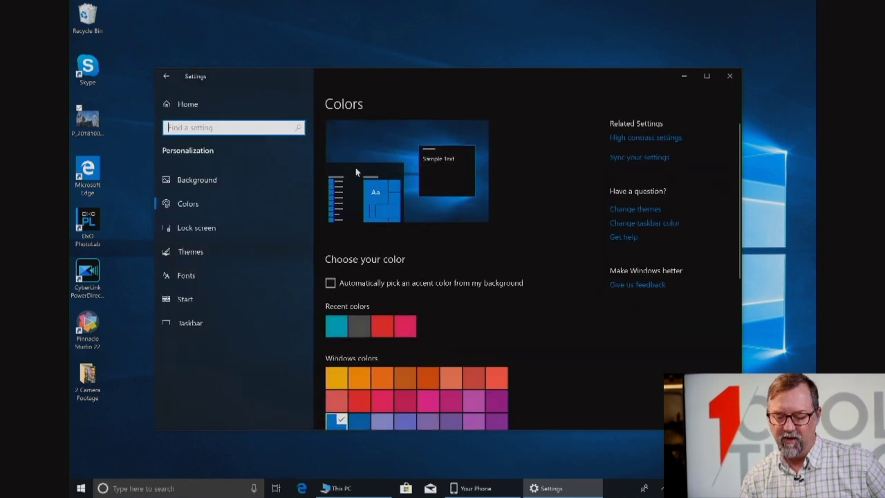
pyautogui.scroll(-5, 538, 291)
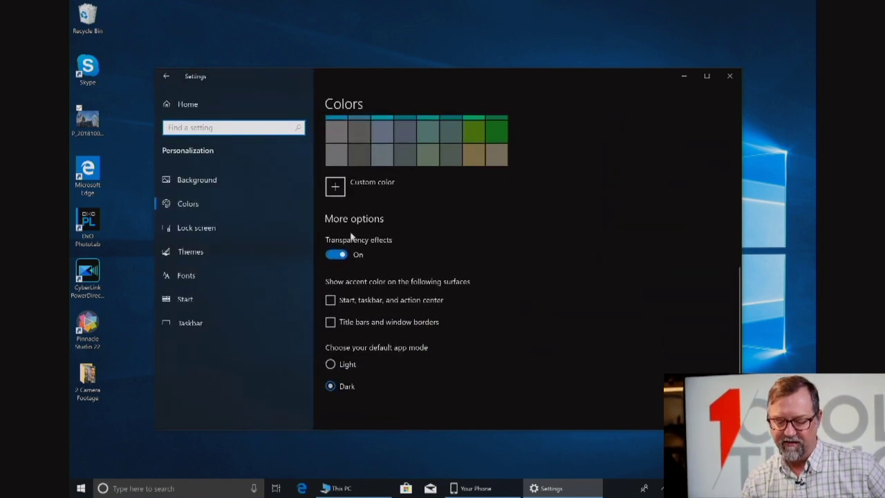
pyautogui.click(331, 363)
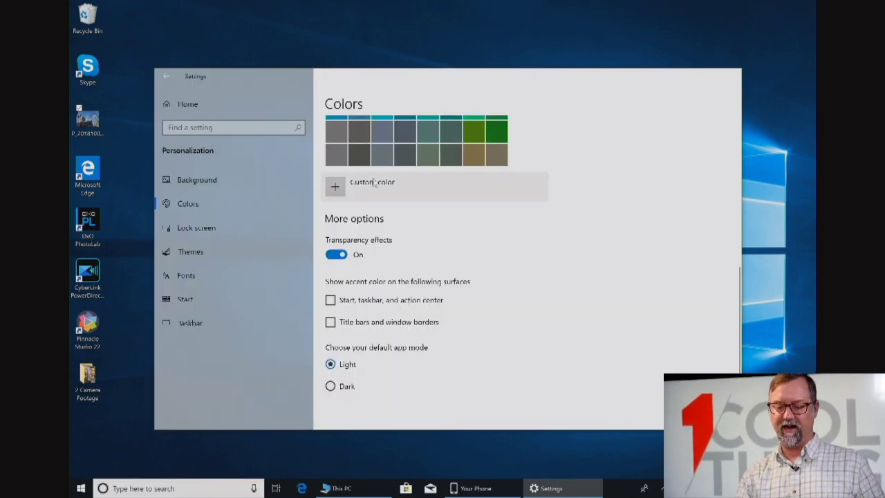
pyautogui.moveTo(358, 78); pyautogui.dragTo(370, 37)
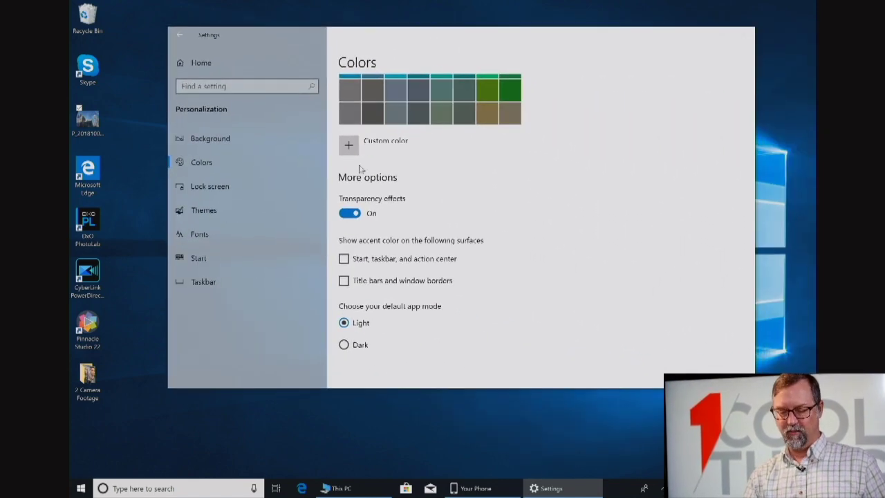
pyautogui.click(345, 346)
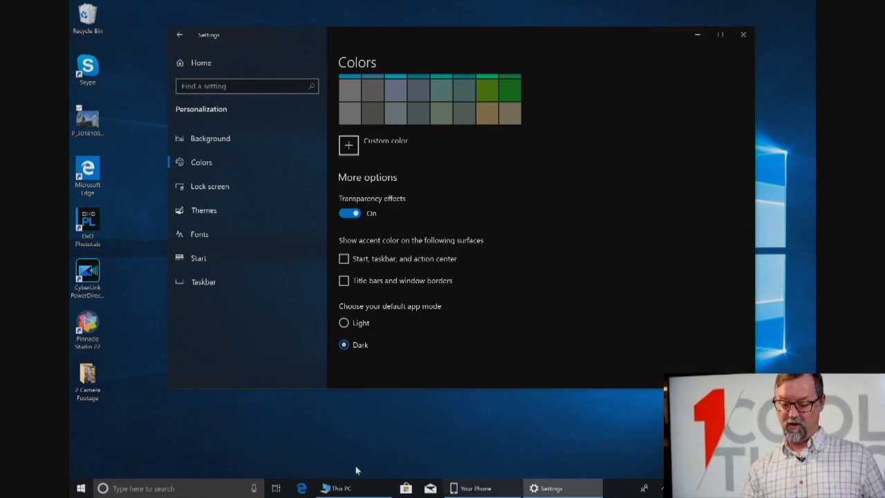
pyautogui.click(79, 488)
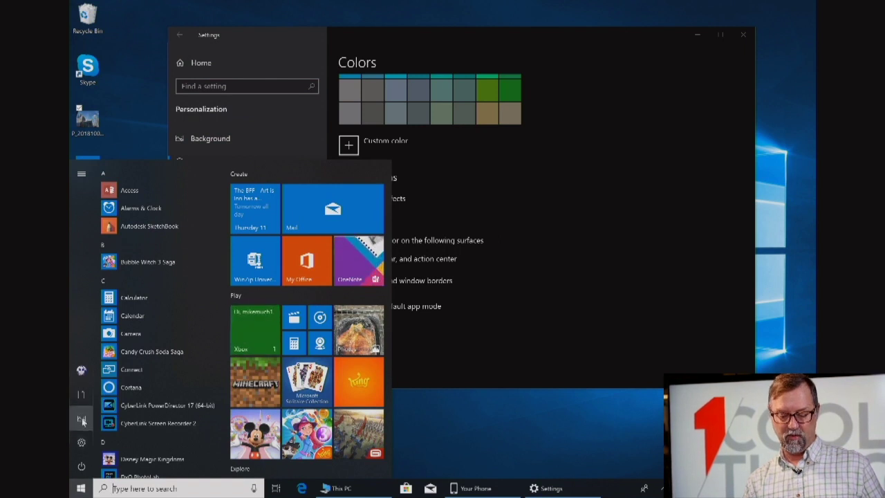
# Open dark-themed File Explorer, visit Documents, Downloads and Desktop, then minimize it.
pyautogui.click(82, 420)
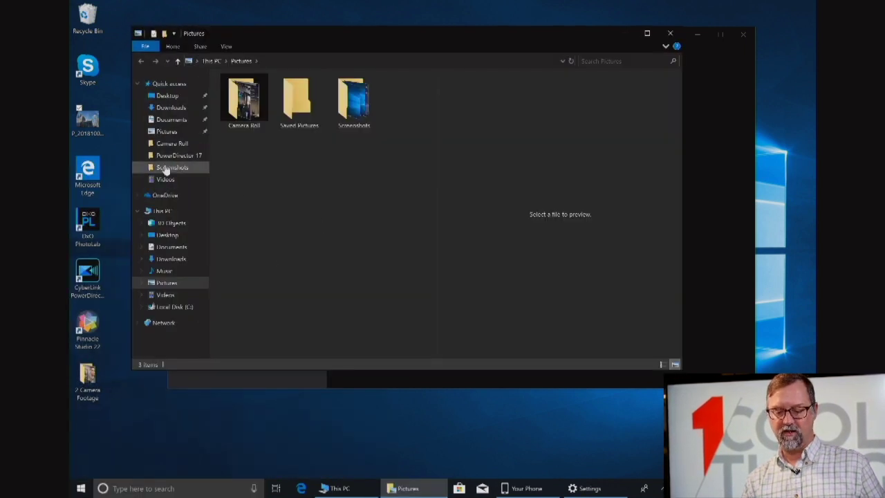
pyautogui.click(169, 120)
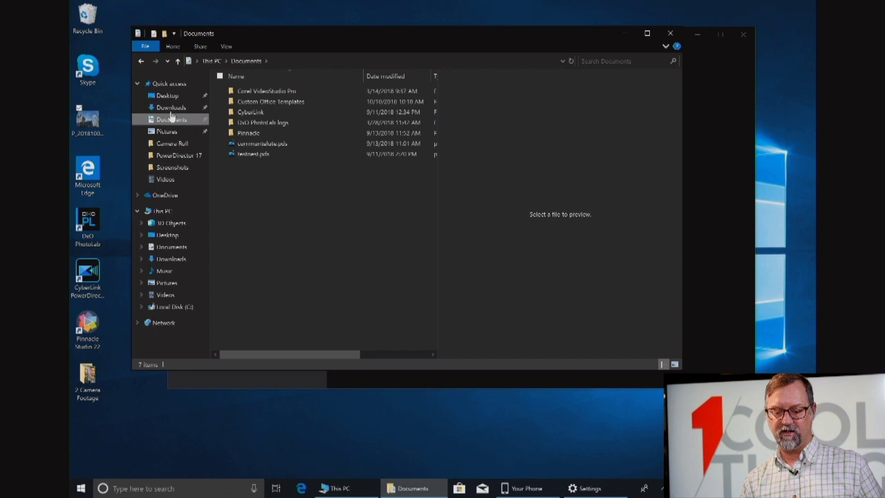
pyautogui.click(170, 108)
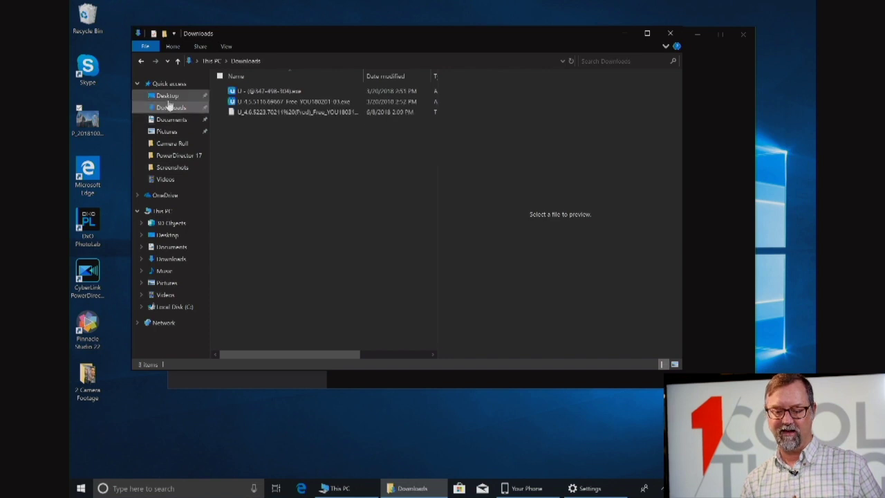
pyautogui.click(167, 97)
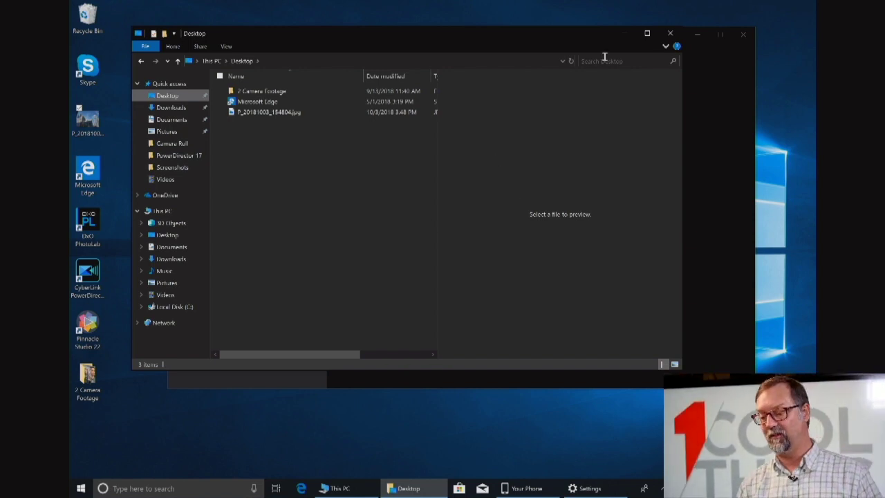
pyautogui.click(626, 32)
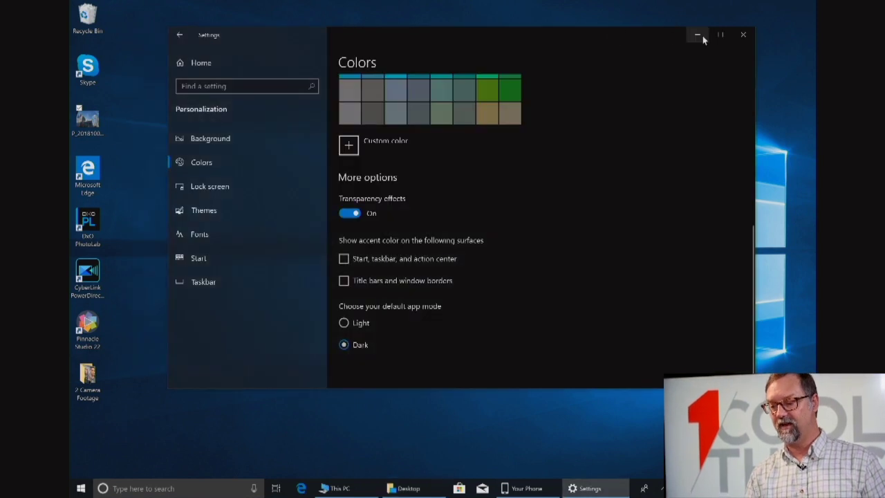
# Minimize Settings and open the Documents folder in File Explorer.
pyautogui.click(699, 35)
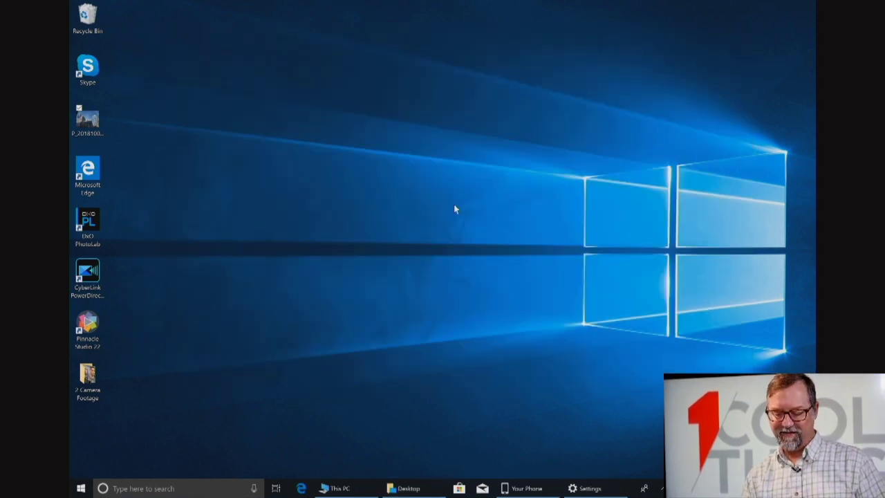
pyautogui.click(80, 488)
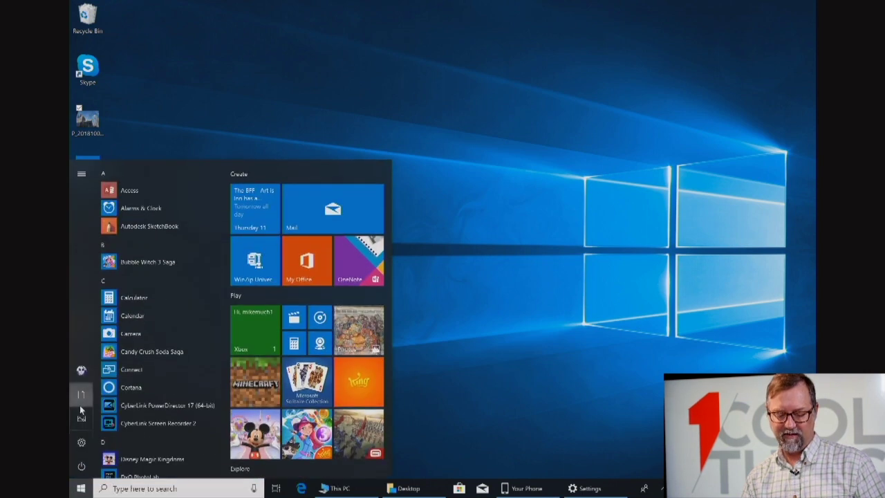
pyautogui.click(81, 393)
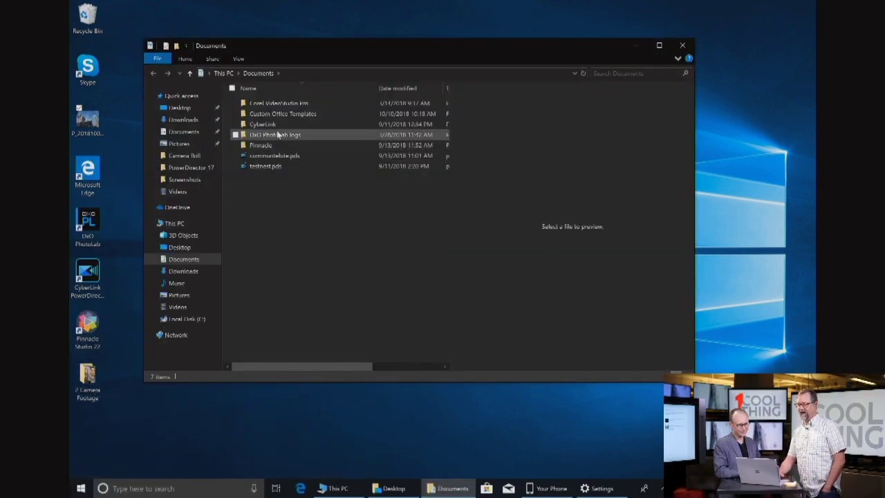
# Copy communitelute.pds to the clipboard and go to the Pictures > Screenshots folder.
pyautogui.click(273, 155)
pyautogui.rightClick(273, 158)
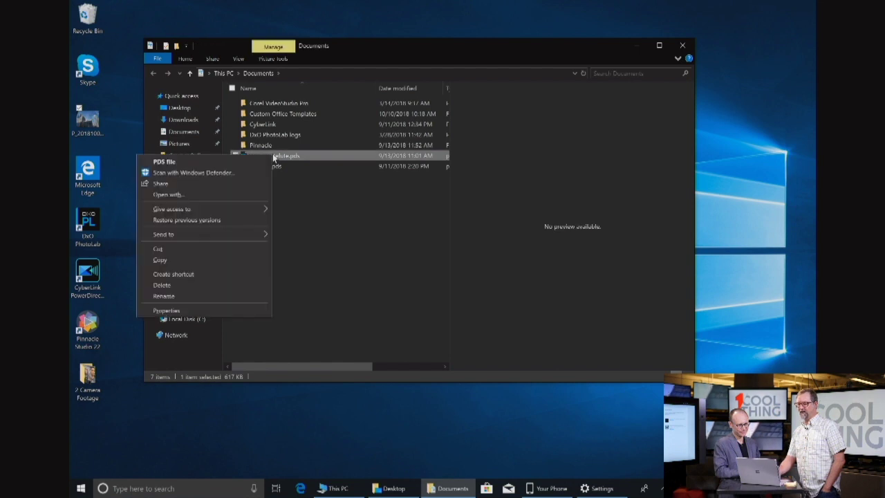
pyautogui.click(180, 258)
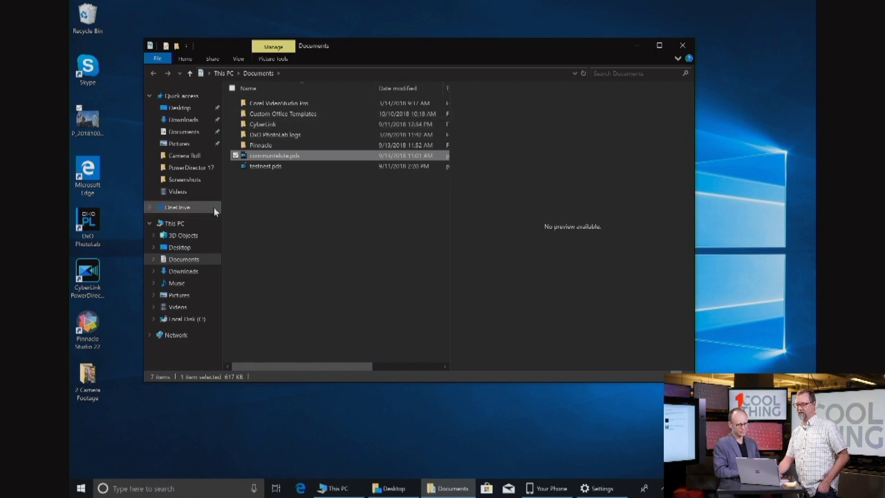
pyautogui.click(185, 179)
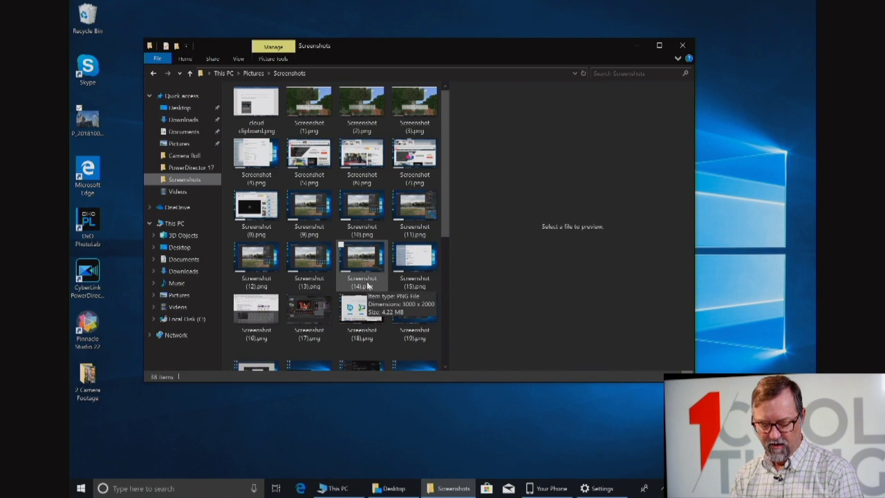
pyautogui.press('super+v')
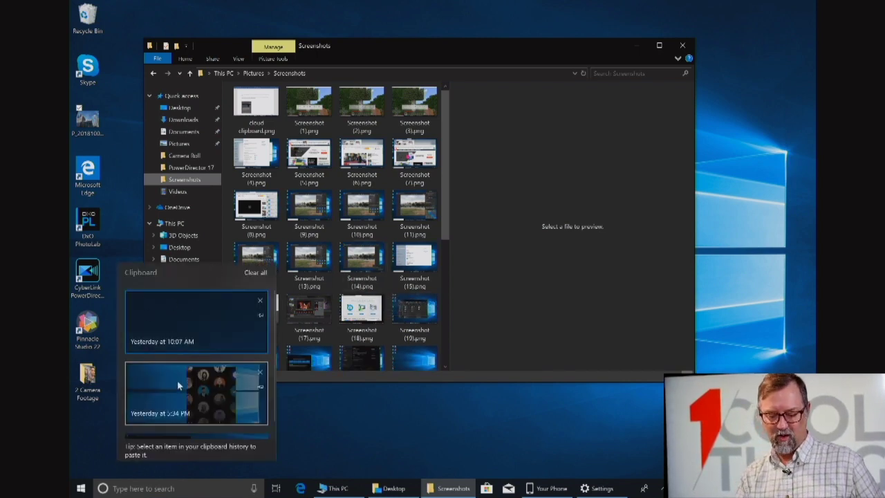
pyautogui.scroll(-1, 199, 381)
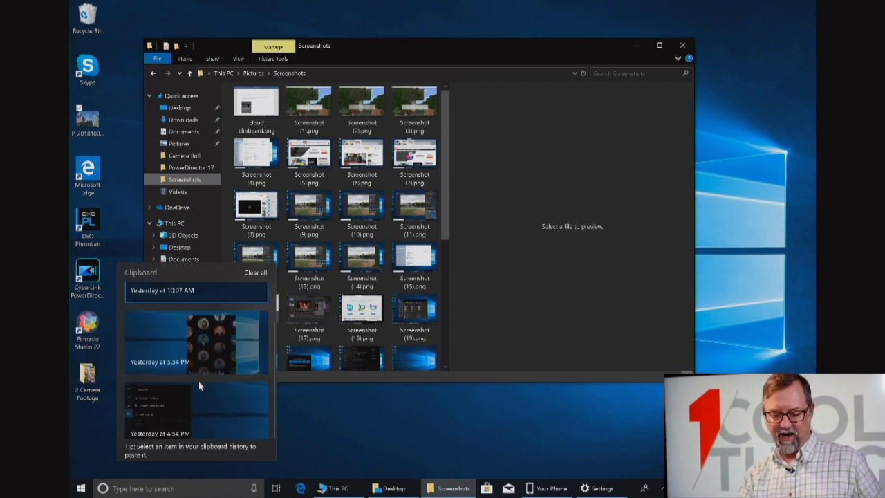
pyautogui.scroll(2, 198, 381)
pyautogui.scroll(-1, 199, 385)
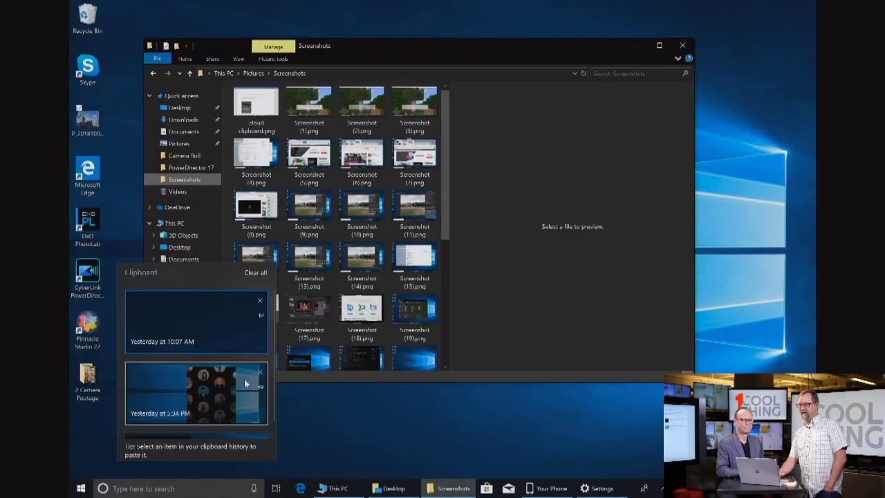
pyautogui.press('Escape')
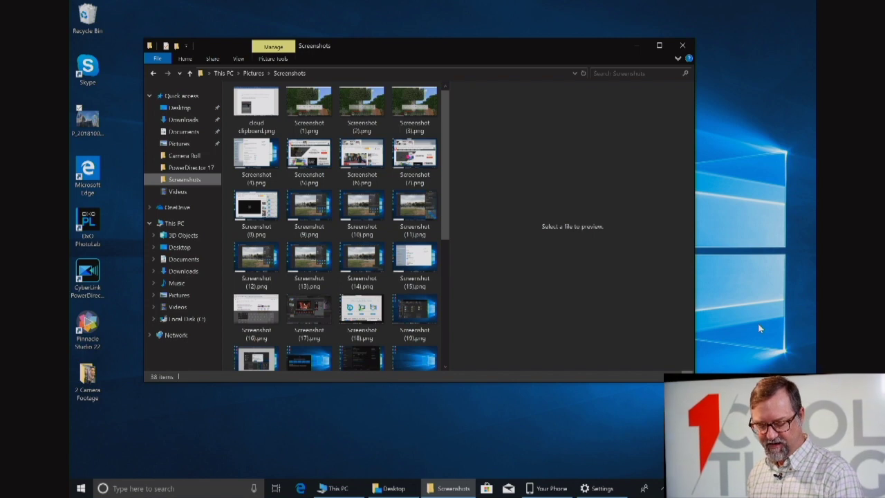
# Snip a rectangle of the Screenshots window with Win+Shift+S, then minimize and restore it.
pyautogui.press('super+shift+s')
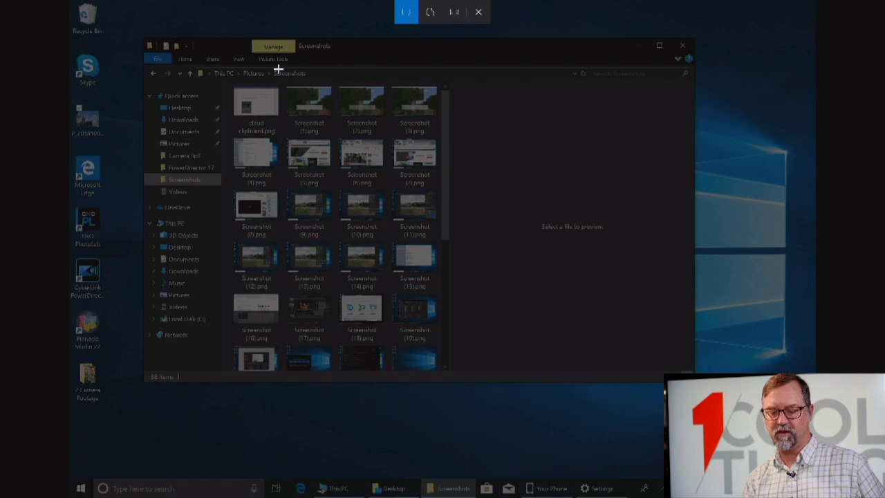
pyautogui.moveTo(278, 69); pyautogui.dragTo(424, 147)
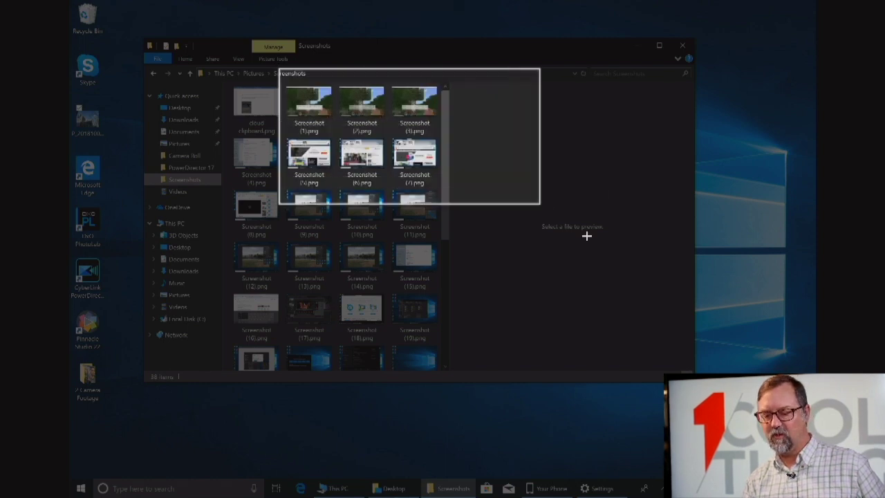
pyautogui.moveTo(586, 235); pyautogui.dragTo(743, 393)
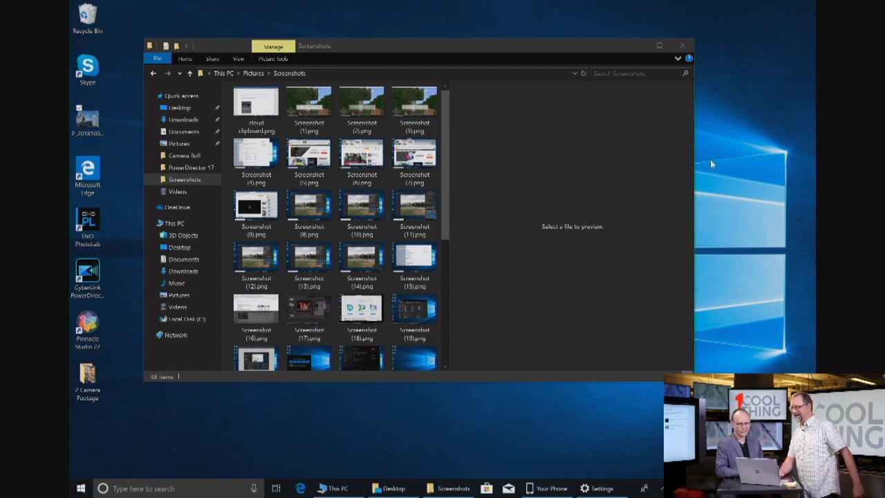
pyautogui.click(637, 46)
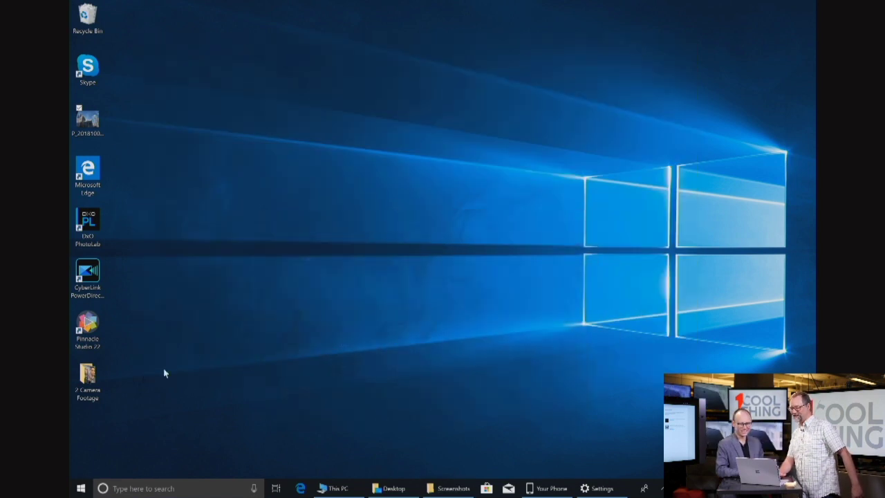
pyautogui.click(451, 488)
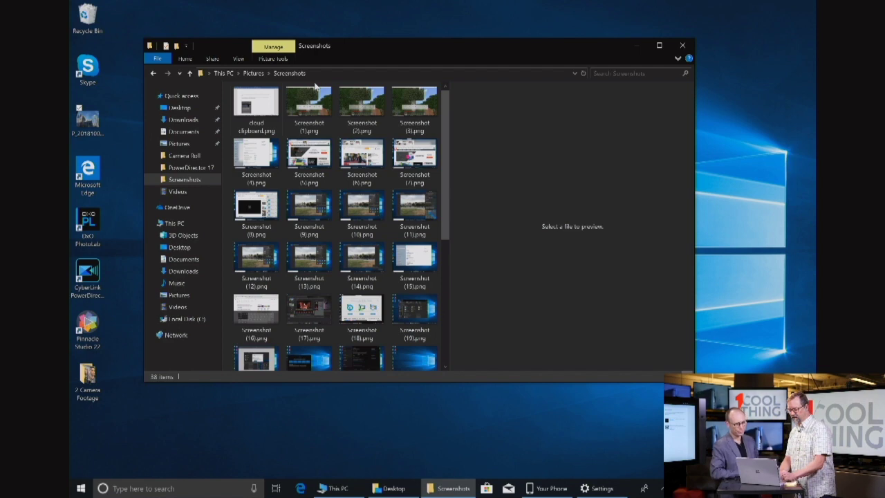
# Snip the whole Screenshots window again, then search 'sni' to find Snipping Tool.
pyautogui.press('super+shift+s')
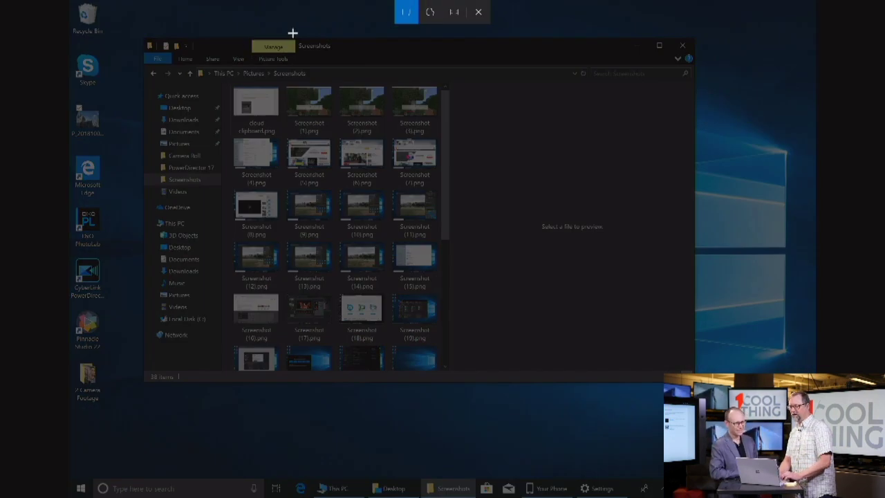
pyautogui.moveTo(250, 50)
pyautogui.mouseDown()
pyautogui.moveTo(566, 272)
pyautogui.moveTo(746, 423)
pyautogui.mouseUp()
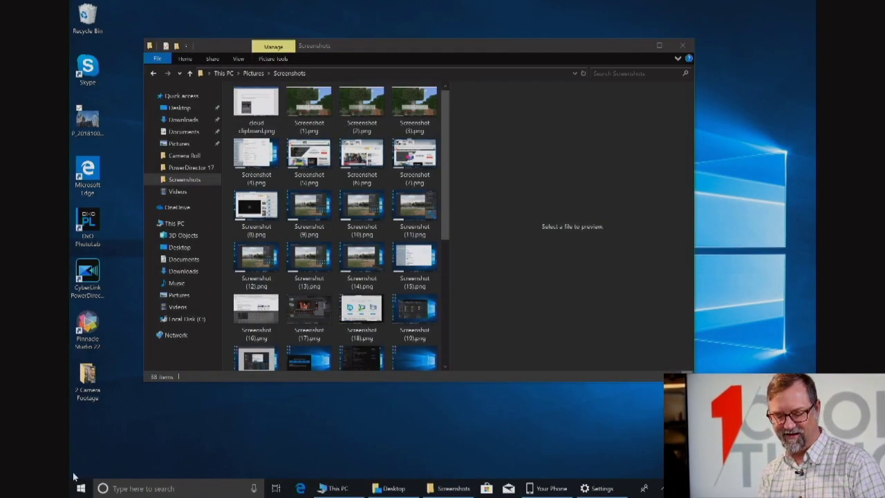
pyautogui.click(192, 489)
pyautogui.write('s')
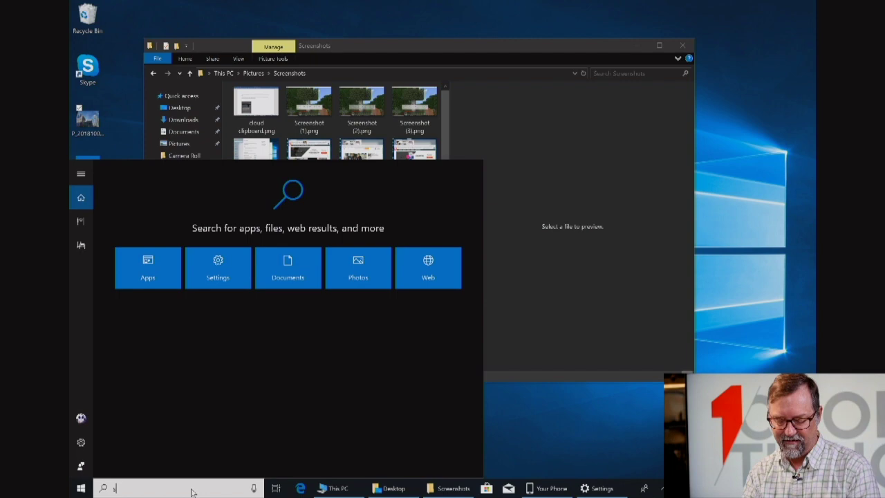
pyautogui.write('ni')
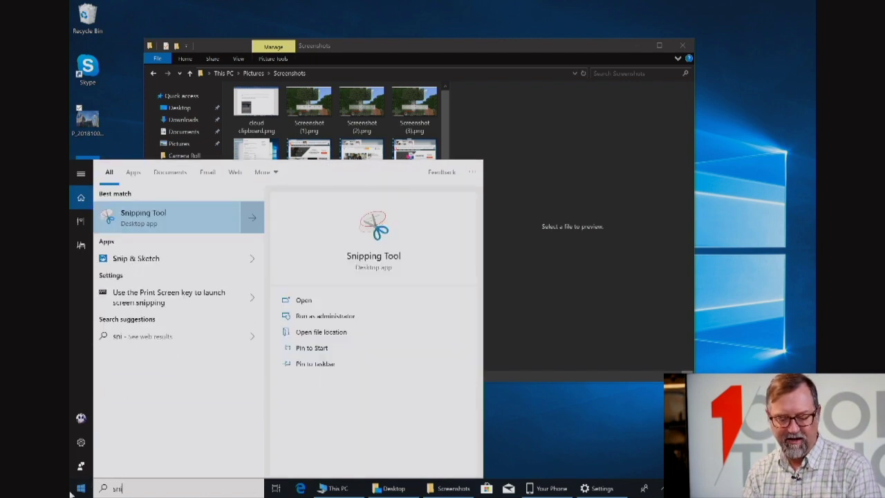
# Launch Snip & Sketch and capture the File Explorer Screenshots window as a new rectangular snip.
pyautogui.click(171, 258)
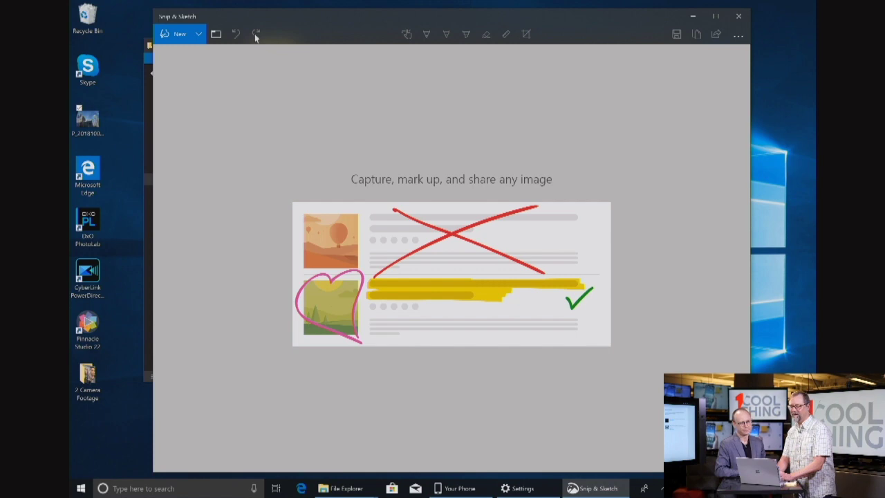
pyautogui.click(196, 35)
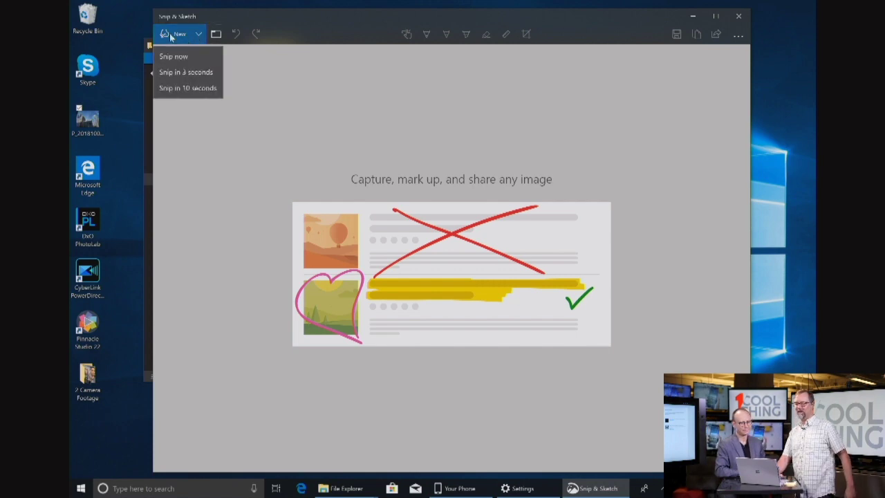
pyautogui.click(174, 56)
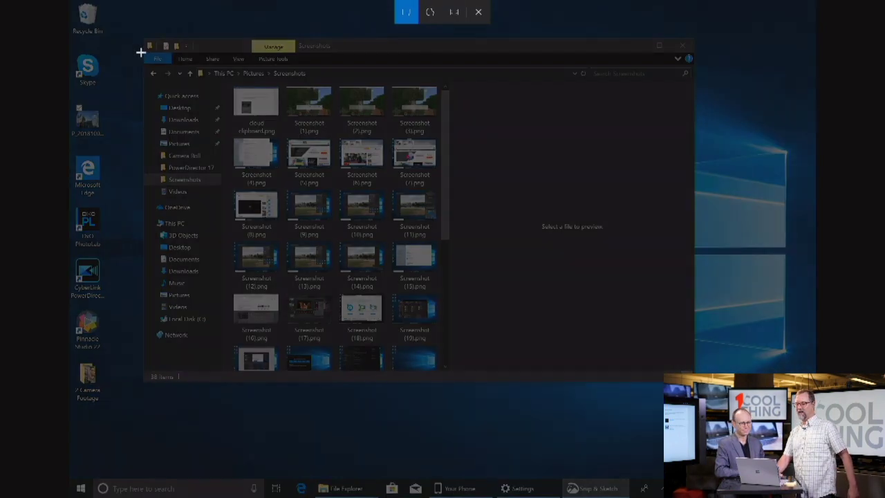
pyautogui.moveTo(141, 51)
pyautogui.mouseDown()
pyautogui.moveTo(290, 228)
pyautogui.moveTo(499, 298)
pyautogui.moveTo(519, 317)
pyautogui.mouseUp()
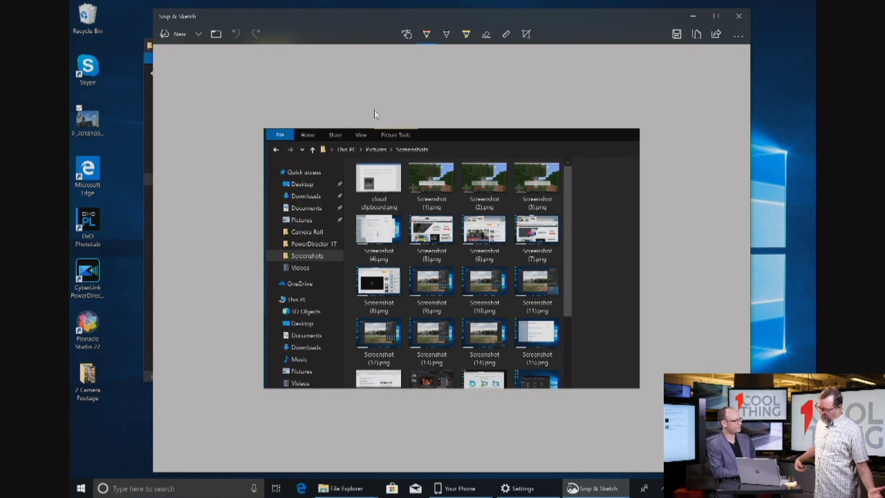
# Minimize Snip & Sketch, preview Windows search results for 'pcmag', then dismiss search.
pyautogui.click(692, 16)
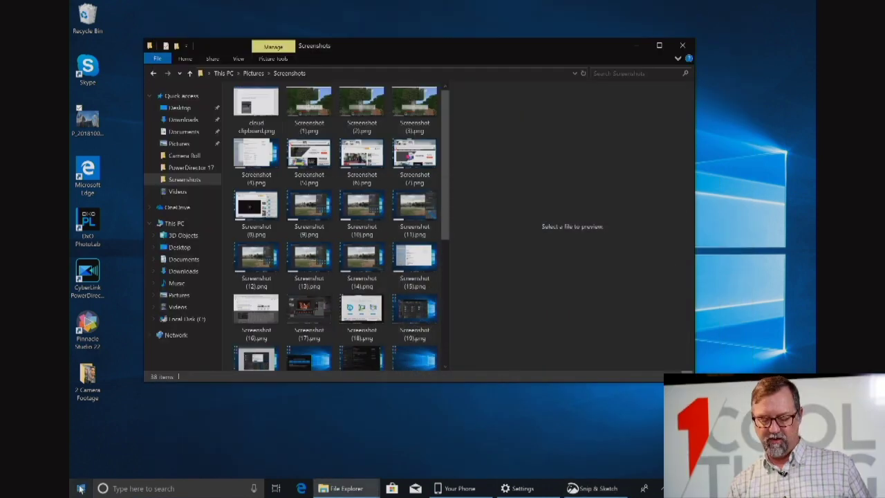
pyautogui.click(105, 488)
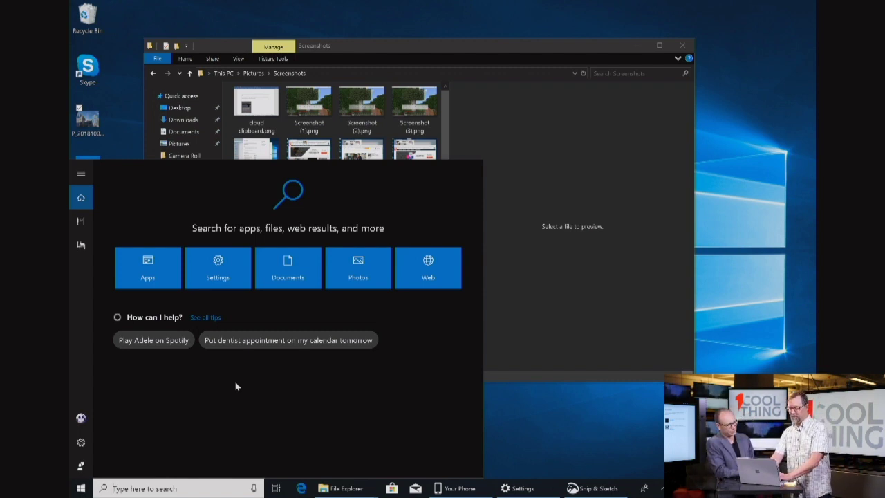
pyautogui.write('pcmag')
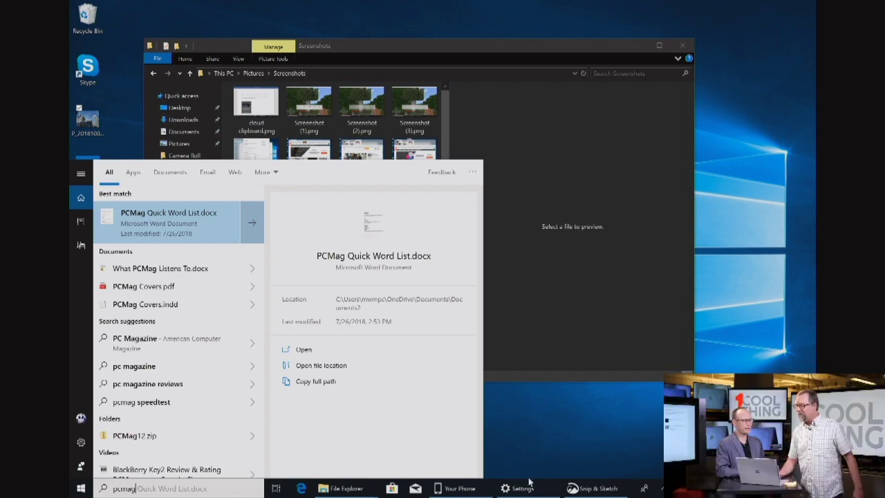
pyautogui.click(539, 449)
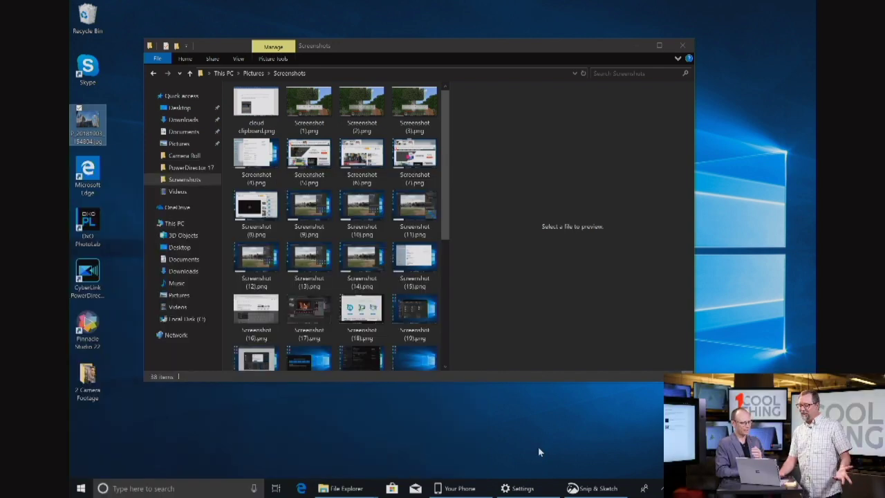
# Toggle the Game Bar overlay with Win+G and minimize File Explorer to show the desktop.
pyautogui.click(105, 491)
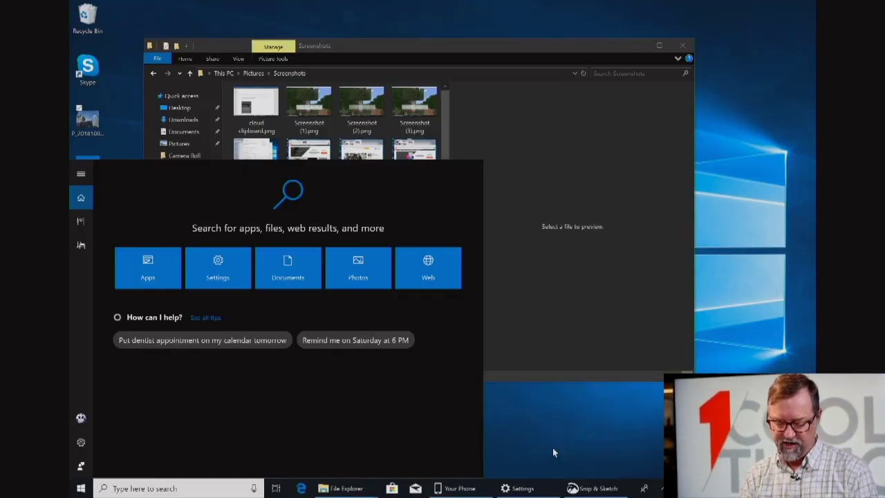
pyautogui.press('super+g')
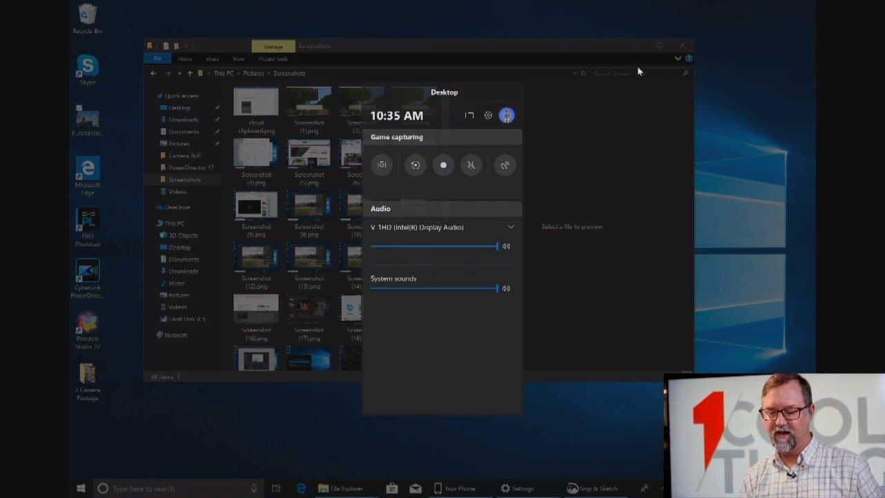
pyautogui.press('super+g')
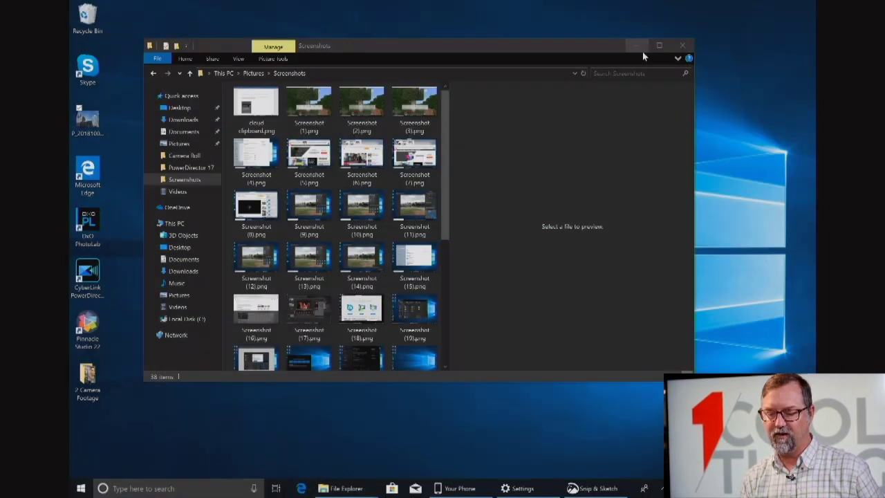
pyautogui.press('super+d')
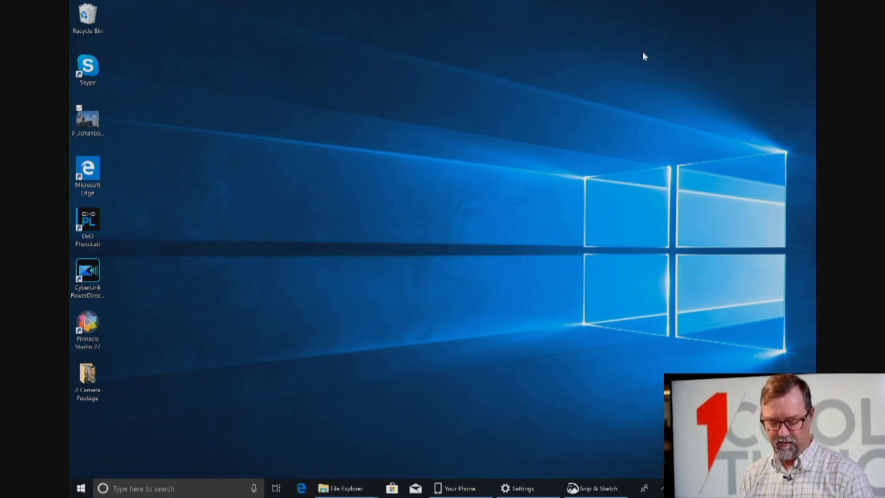
pyautogui.press('super+g')
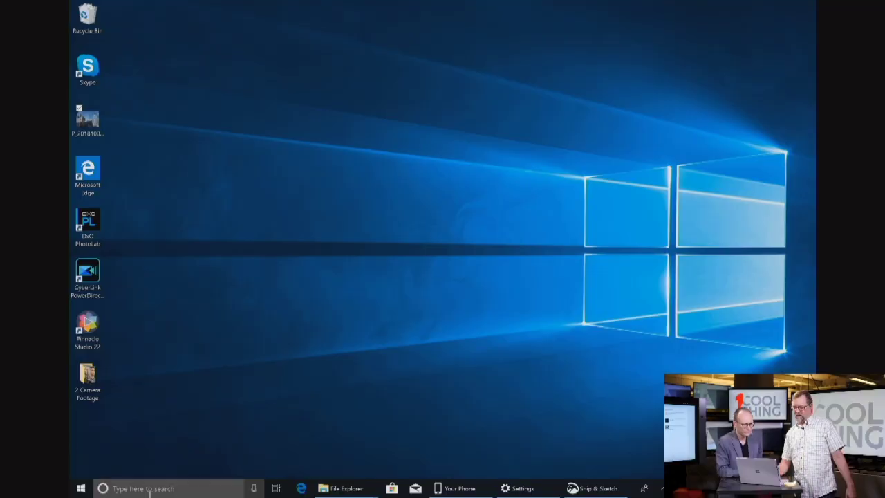
# Search for 'linux' to see web results, clear the query, then reopen search for dictation.
pyautogui.click(141, 488)
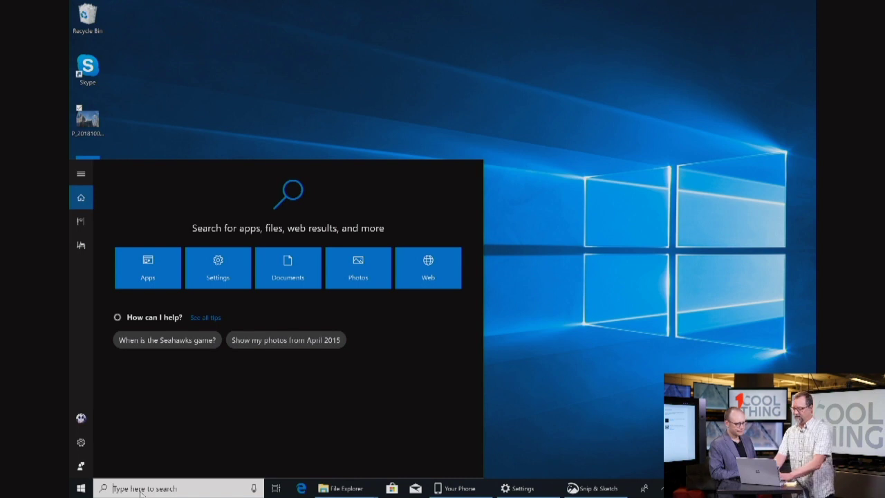
pyautogui.write('lin')
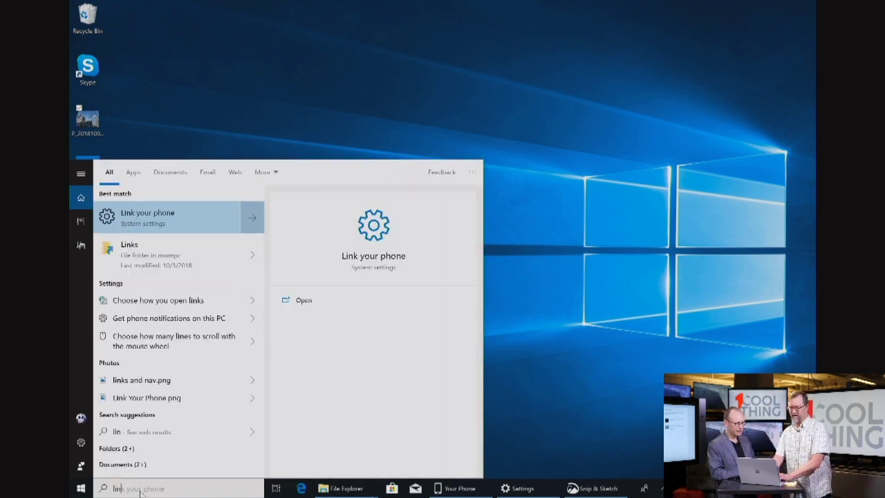
pyautogui.write('u')
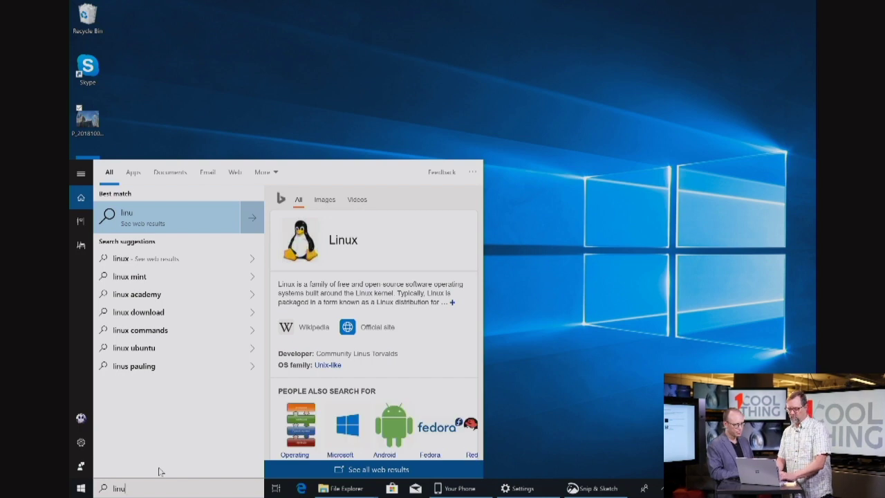
pyautogui.write('x')
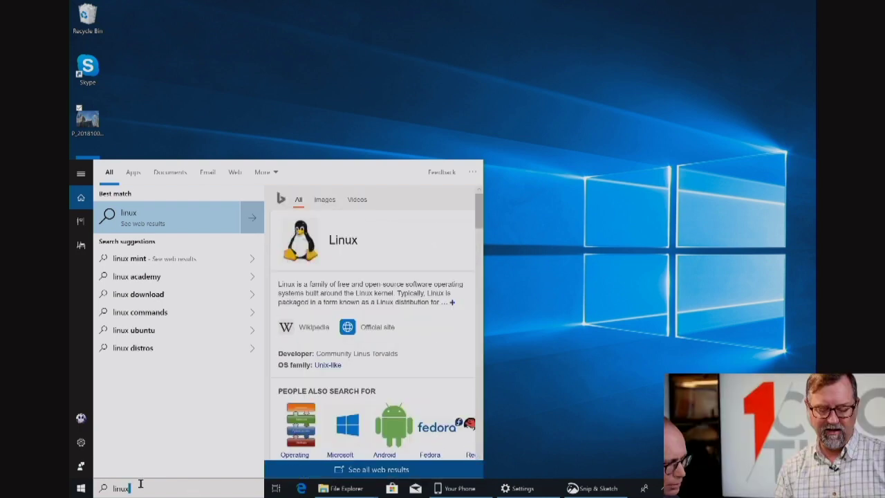
pyautogui.press('BackSpace')
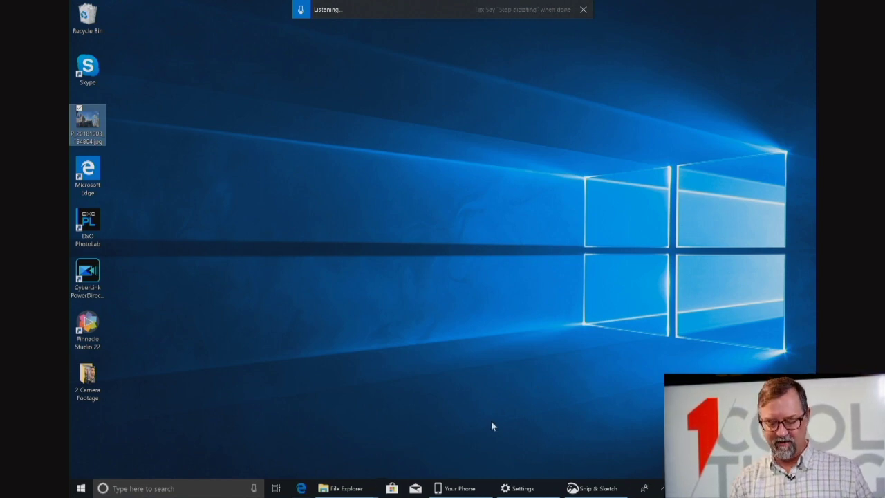
pyautogui.click(178, 488)
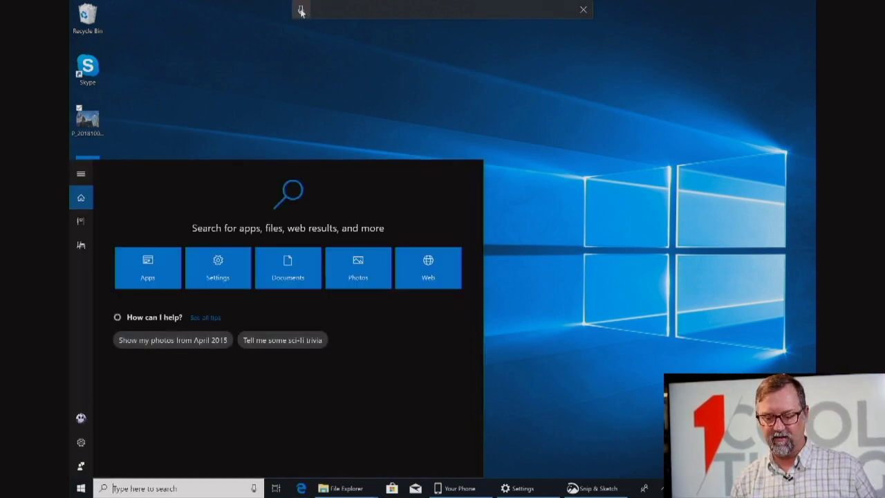
# Dictate 'see the microphone at the top it's listening now see' into search, then clear it.
pyautogui.write('see the microphone at')
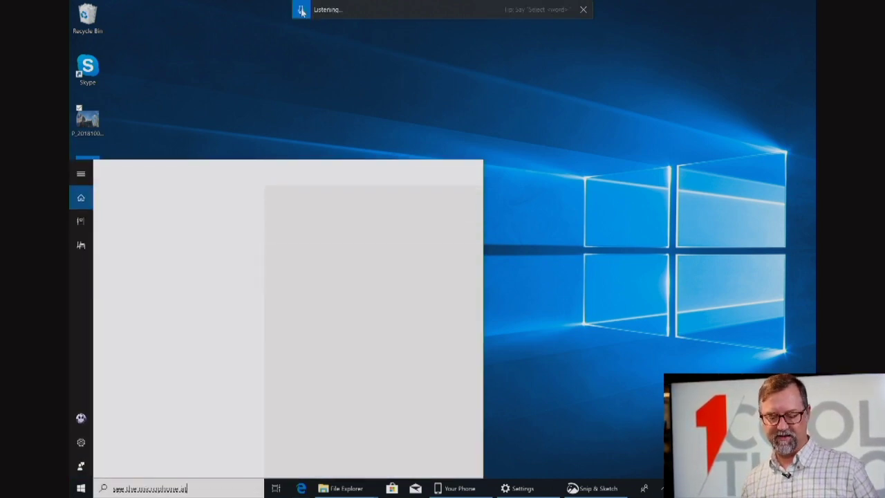
pyautogui.write(" the top it's listening now see")
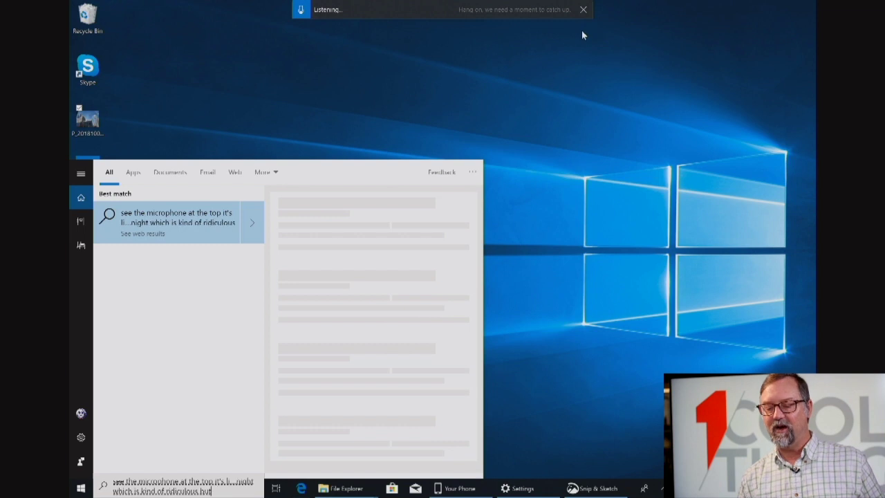
pyautogui.press('Escape')
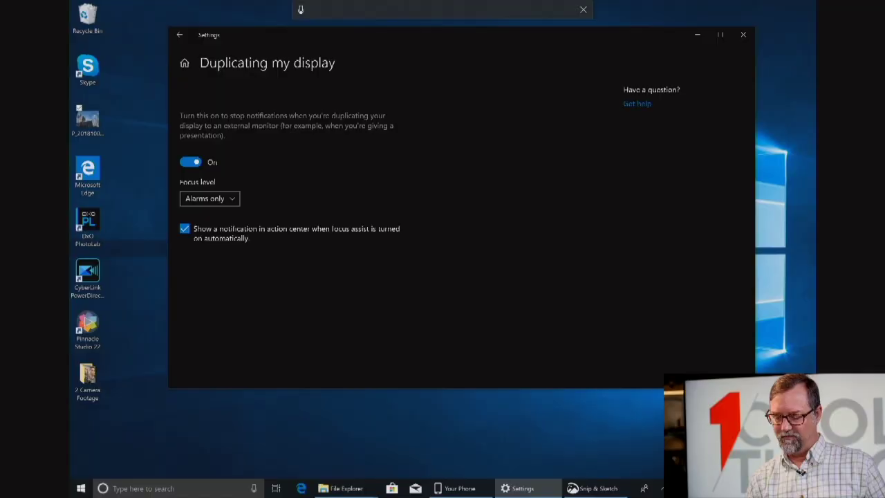
# Open the Action Center to check Focus assist at Alarms only, then dismiss it.
pyautogui.press('super+a')
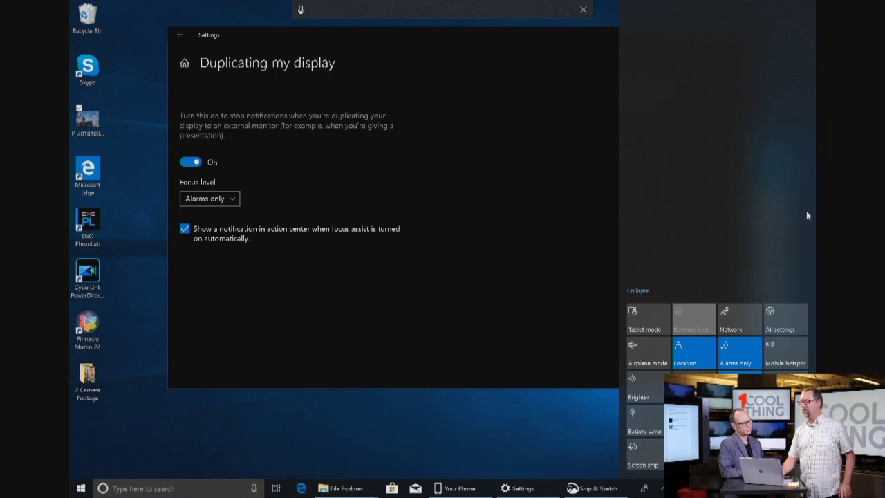
pyautogui.click(380, 410)
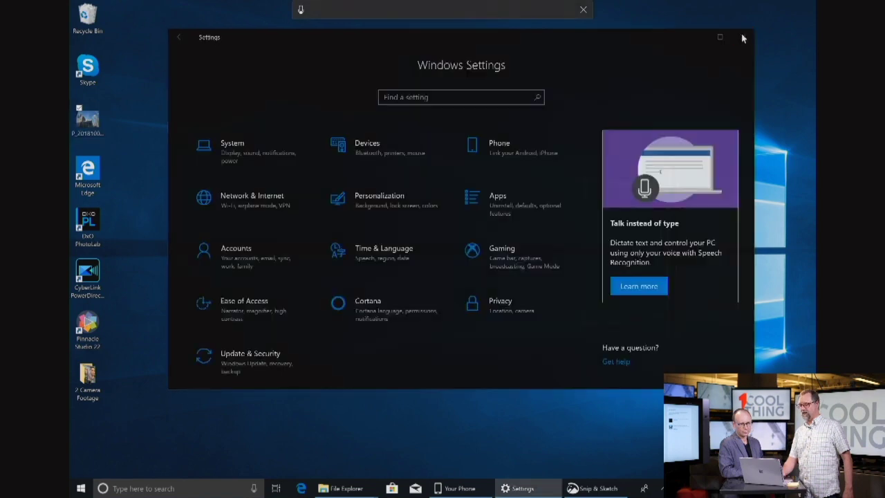
# Close the Settings window and bring up the Start menu.
pyautogui.click(743, 35)
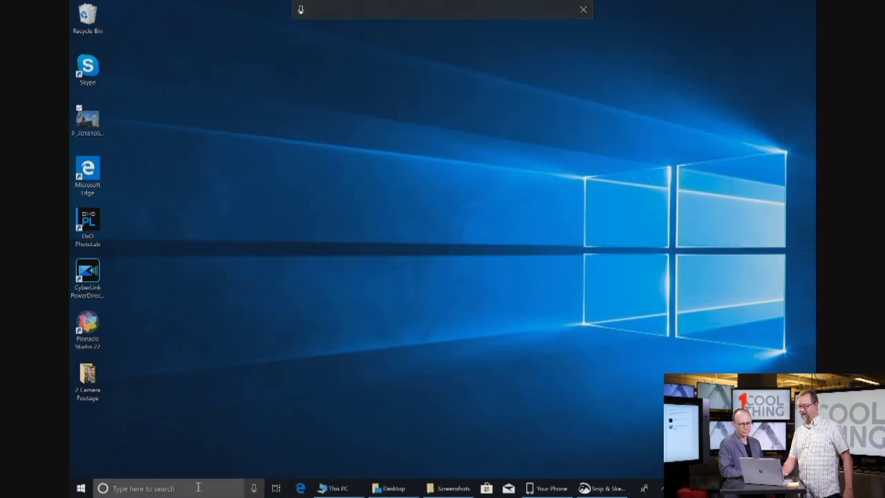
pyautogui.click(78, 488)
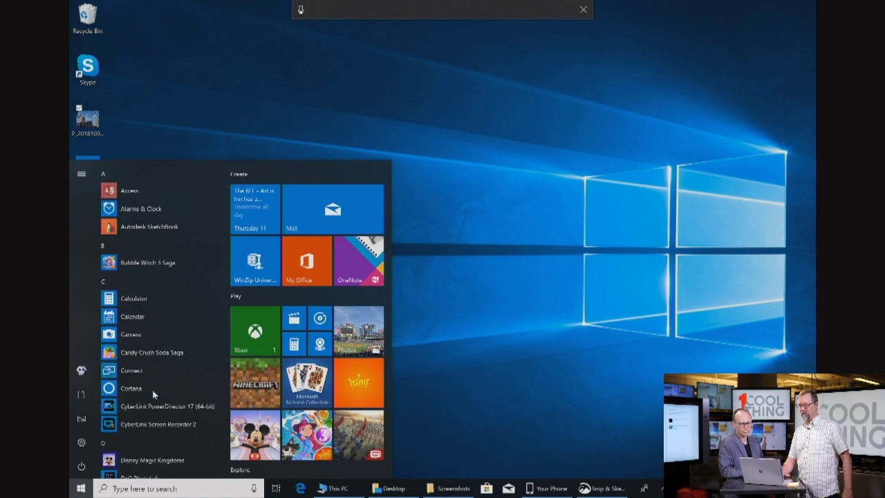
# Launch Photos from the Start menu and skip through the What's new introduction to the Collection.
pyautogui.click(359, 330)
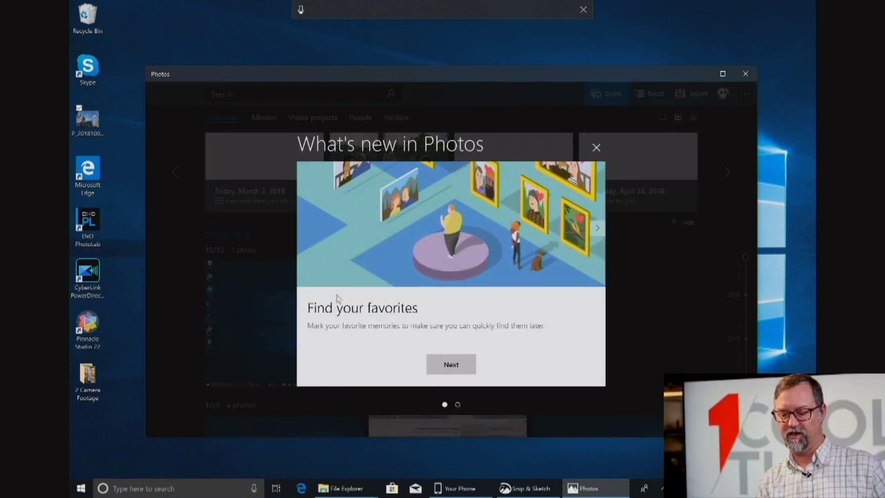
pyautogui.click(453, 364)
pyautogui.click(453, 364)
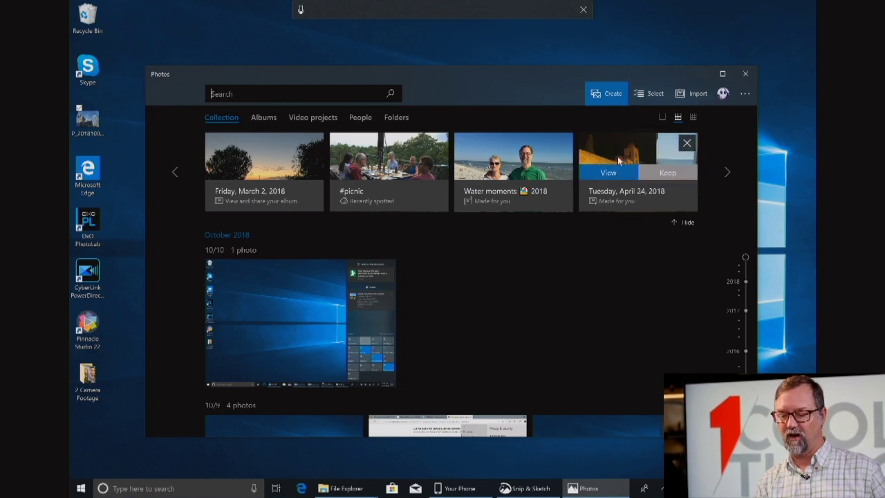
# Open the 10/10 Screenshot (37).png full-size and share it to the nearby PC.
pyautogui.click(295, 285)
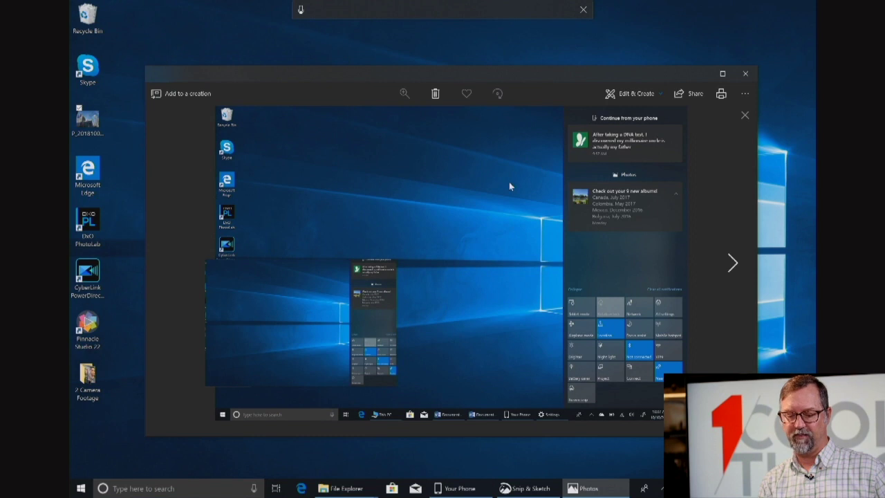
pyautogui.click(689, 94)
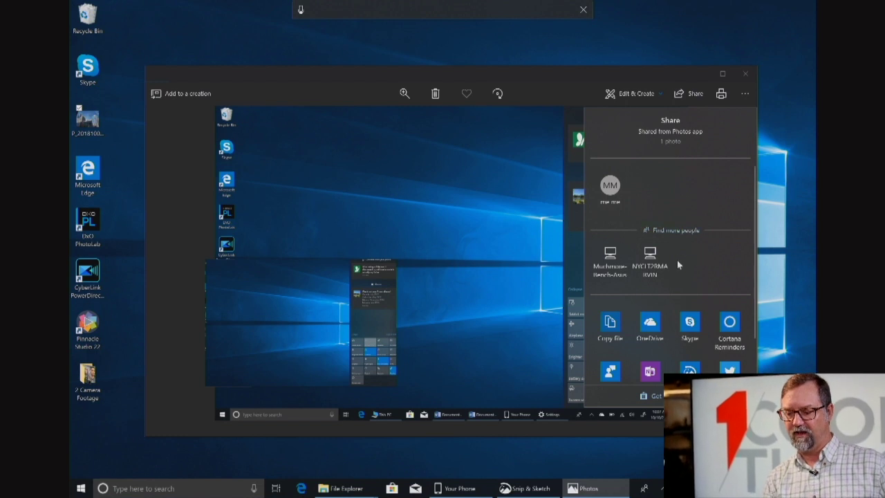
pyautogui.click(609, 263)
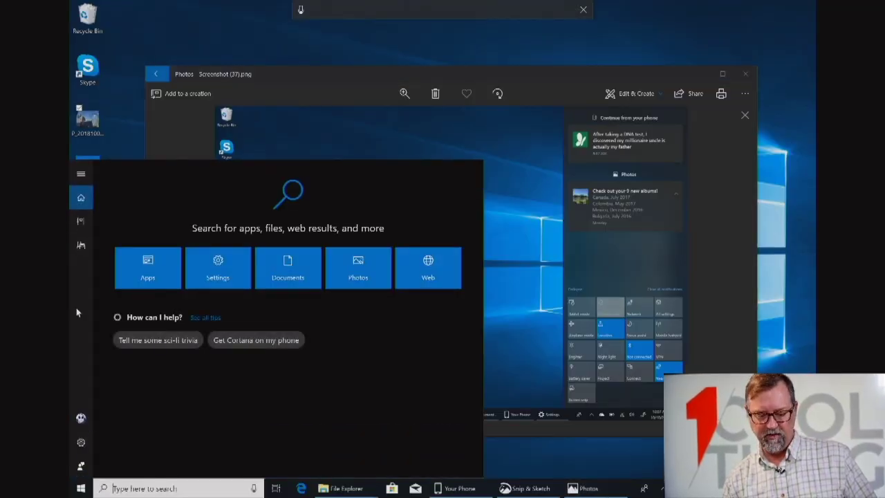
# In Cortana's Notebook, view the Coqui Frogs skill details under Manage Skills, then return to the list.
pyautogui.click(82, 221)
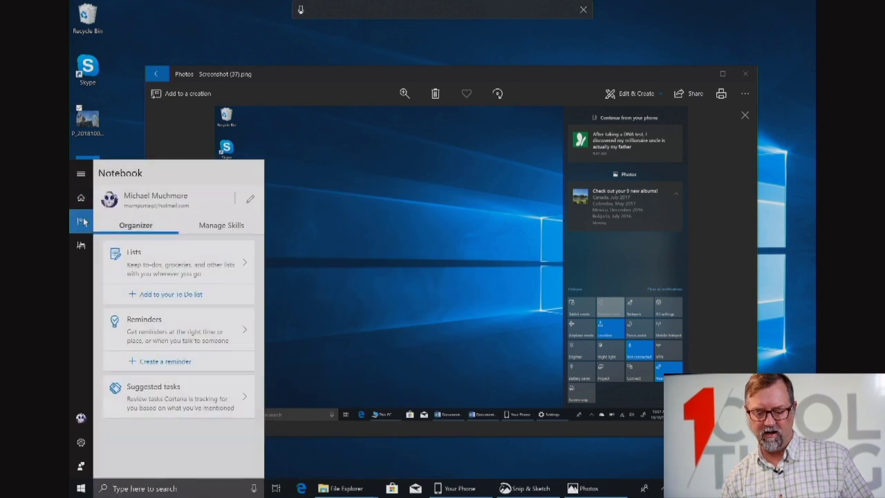
pyautogui.click(206, 228)
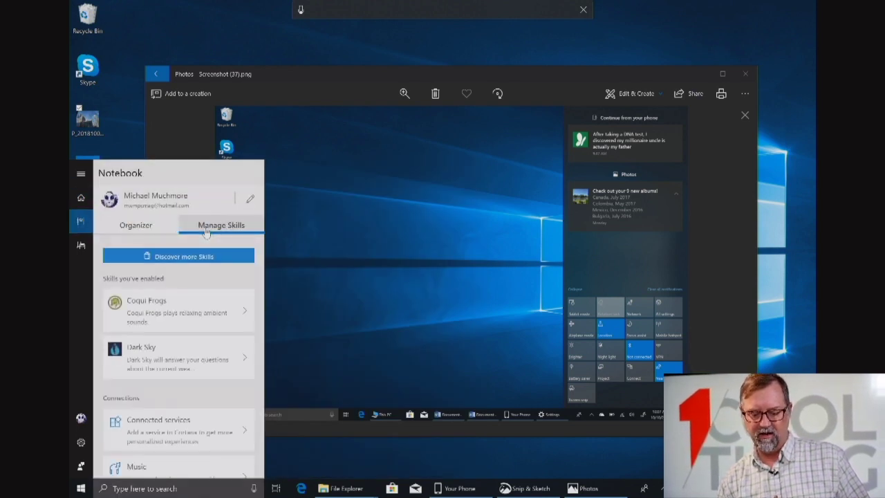
pyautogui.click(176, 313)
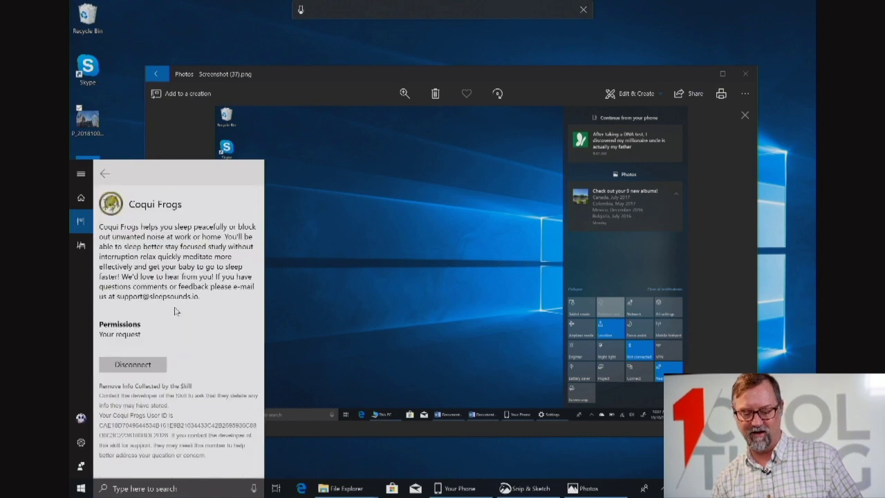
pyautogui.scroll(-2, 173, 325)
pyautogui.scroll(2, 171, 325)
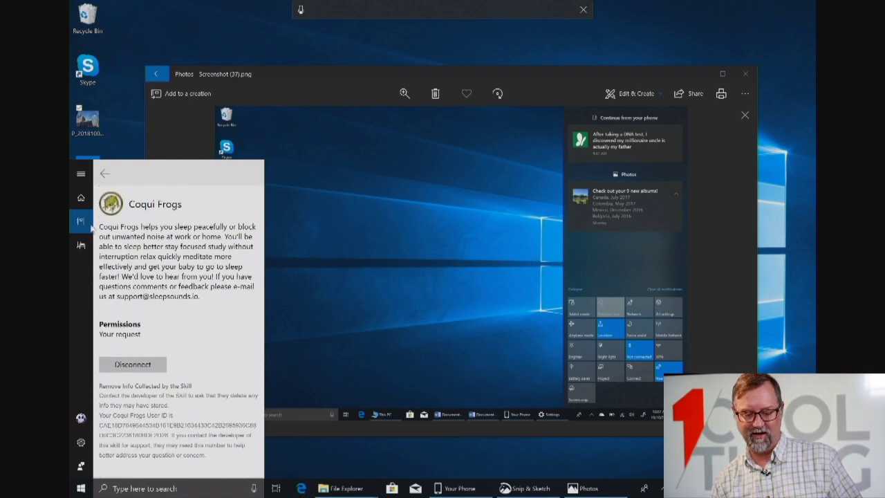
pyautogui.click(103, 174)
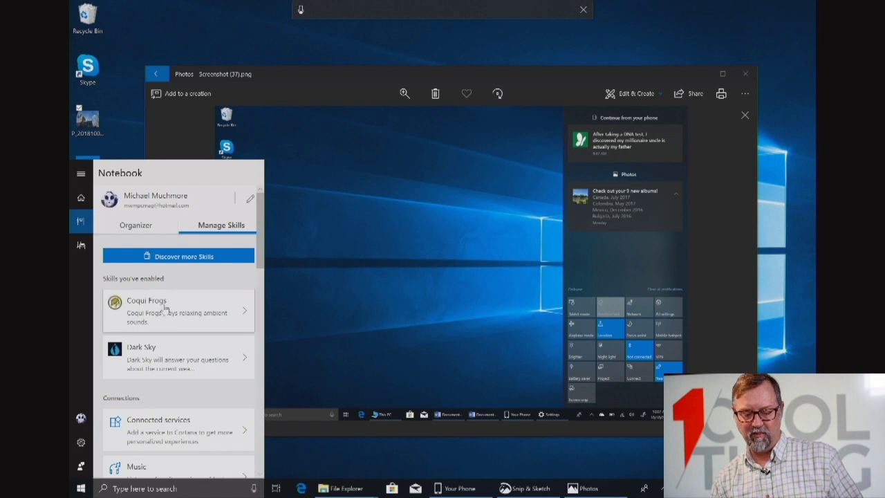
# Scroll through the enabled skills list and open the online Cortana Skills page in Edge.
pyautogui.scroll(-5, 164, 336)
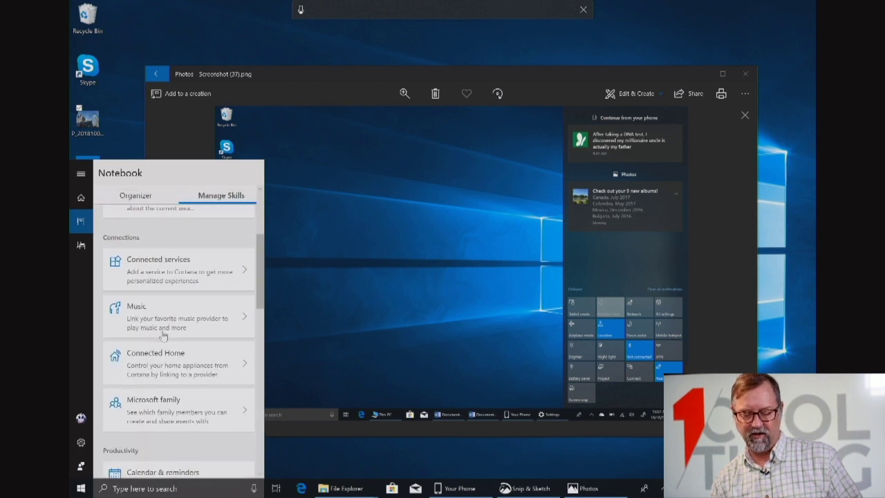
pyautogui.scroll(-1, 190, 324)
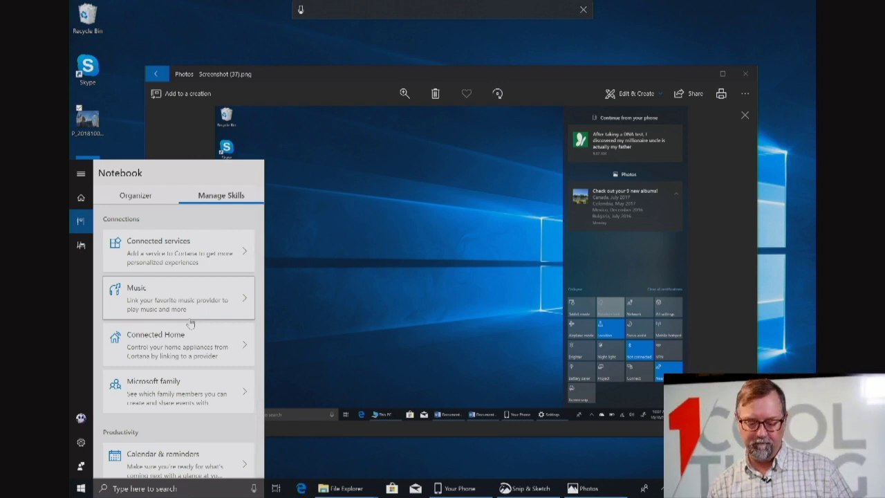
pyautogui.scroll(-4, 191, 324)
pyautogui.scroll(-4, 190, 324)
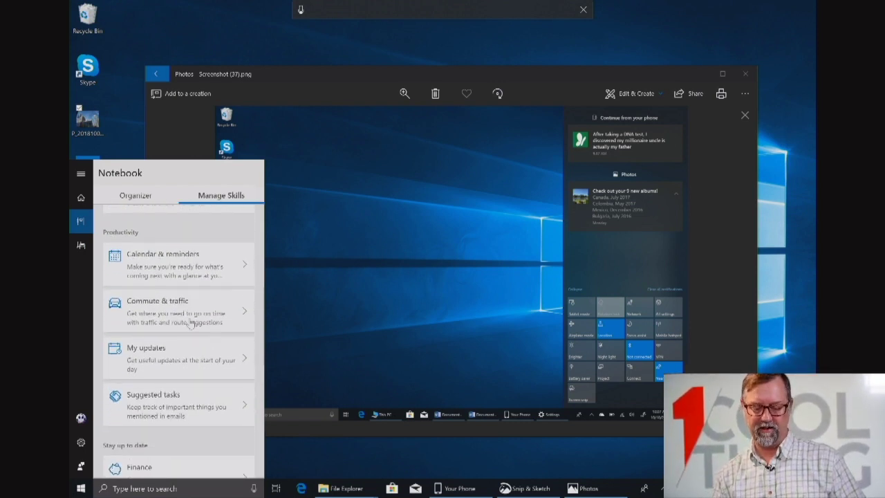
pyautogui.scroll(-5, 191, 323)
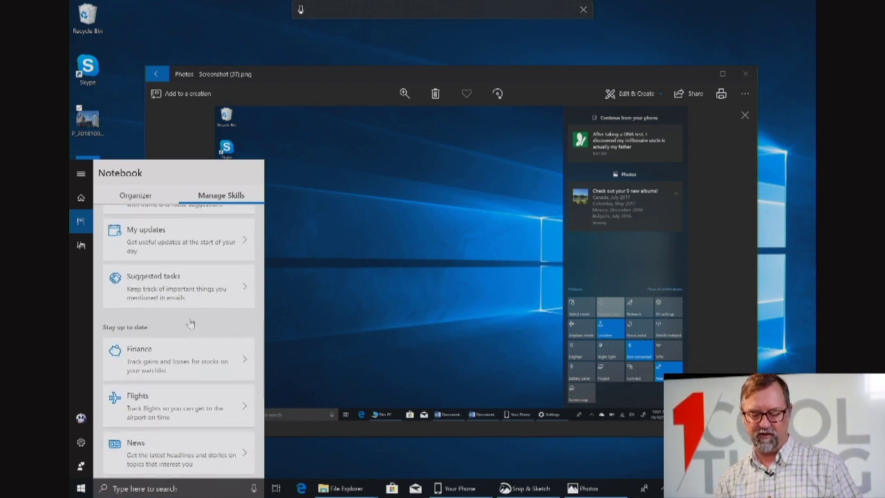
pyautogui.scroll(-8, 191, 323)
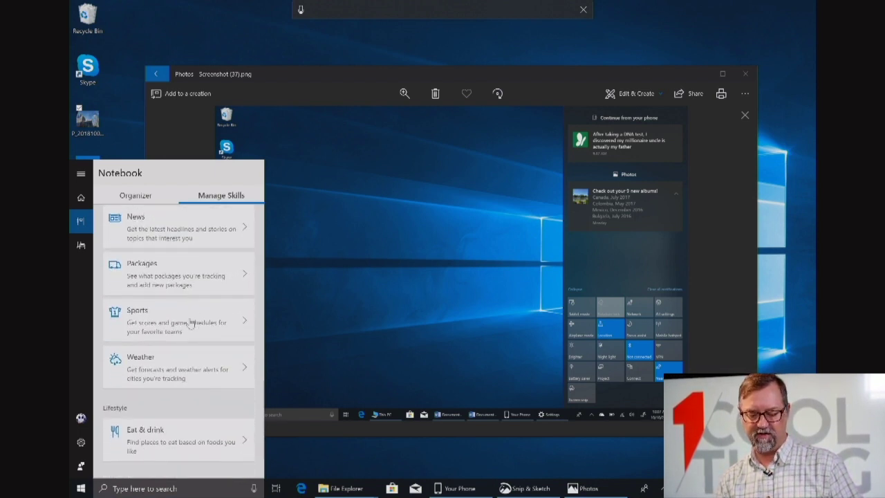
pyautogui.scroll(20, 191, 323)
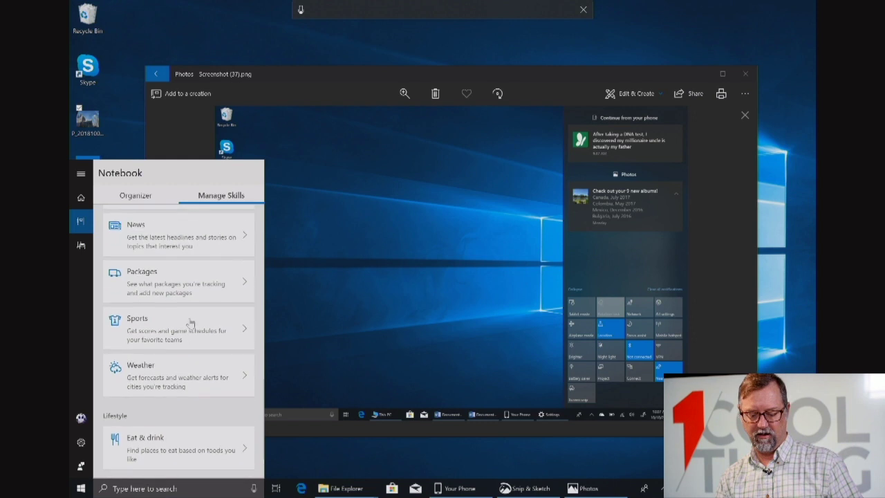
pyautogui.scroll(-1, 190, 324)
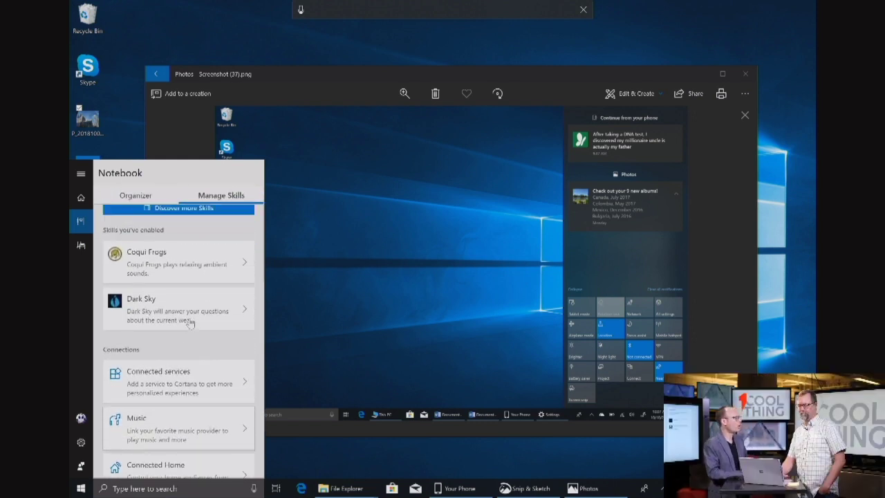
pyautogui.scroll(1, 190, 323)
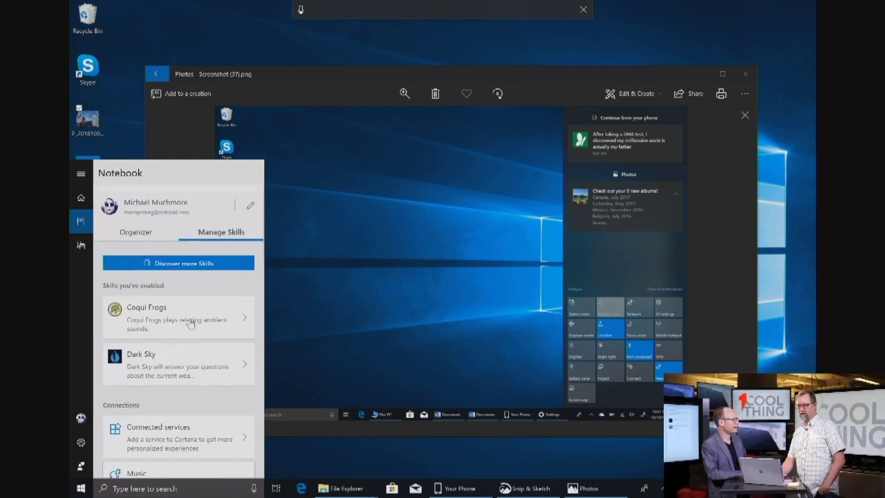
pyautogui.click(181, 257)
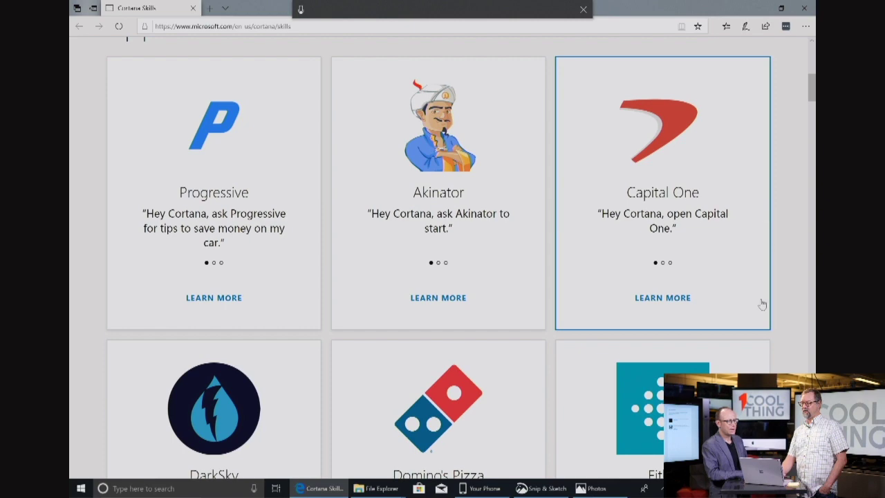
# Scroll down the Cortana Skills page past skills like Progressive, Akinator, Capital One and iHeartRadio.
pyautogui.scroll(-3, 763, 310)
pyautogui.scroll(-3, 763, 311)
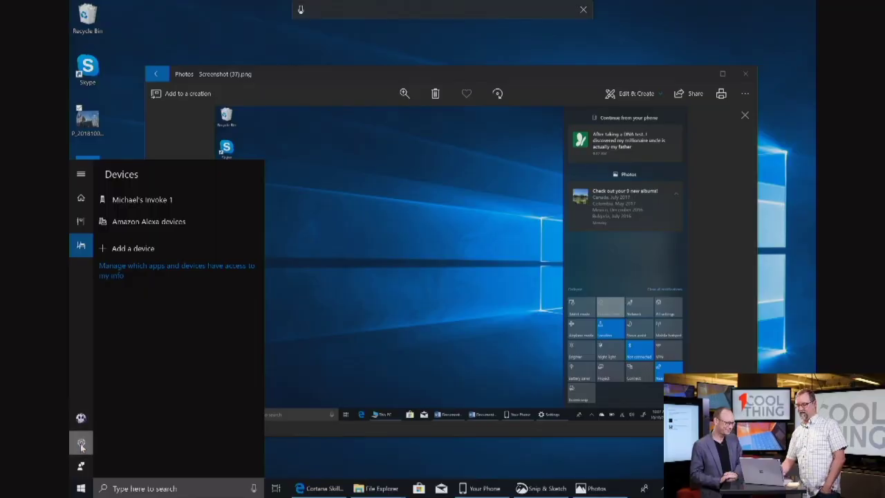
# Open Cortana's settings gear to show the Talk to Cortana options.
pyautogui.click(81, 443)
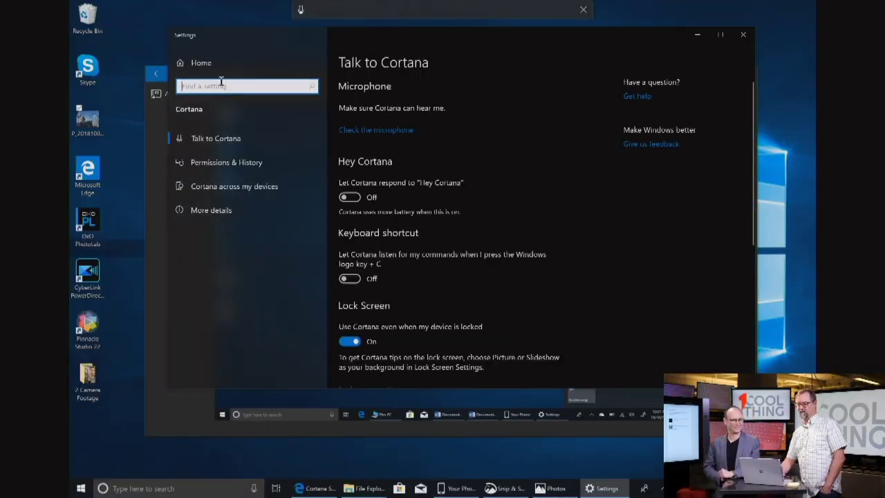
# View the pending 1809 cumulative update in Update & Security, then minimize Settings back to Photos.
pyautogui.click(184, 61)
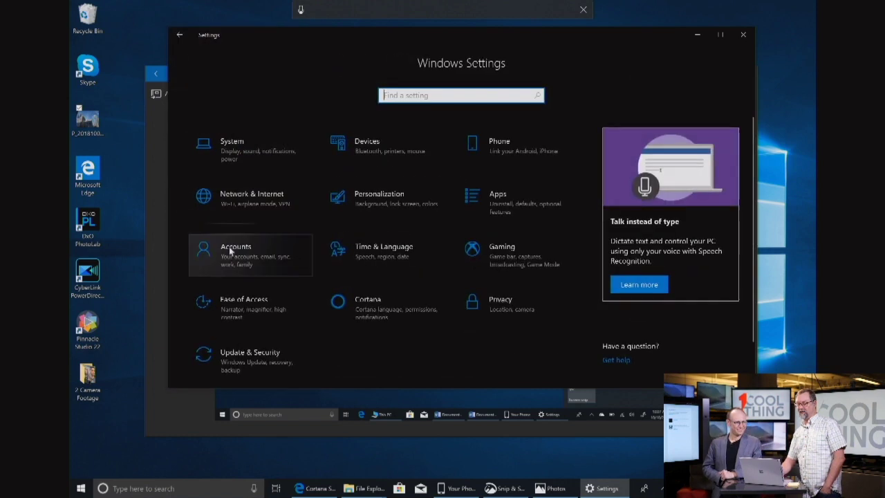
pyautogui.click(241, 343)
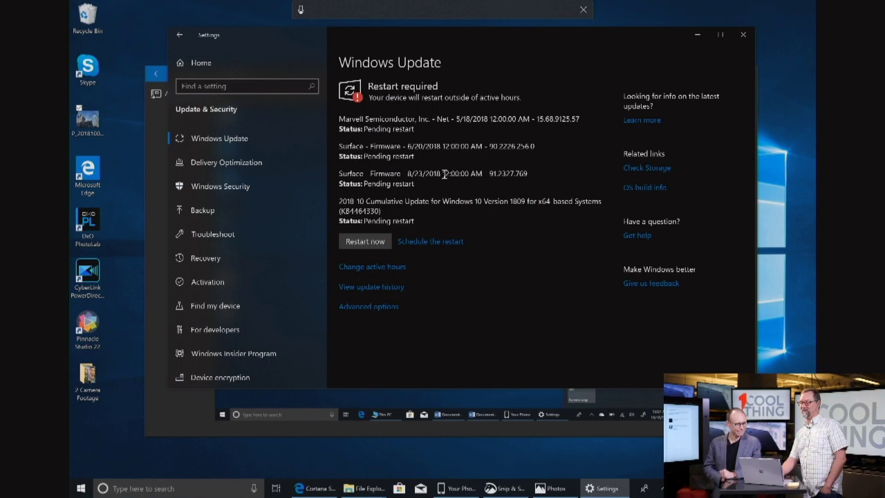
pyautogui.click(698, 37)
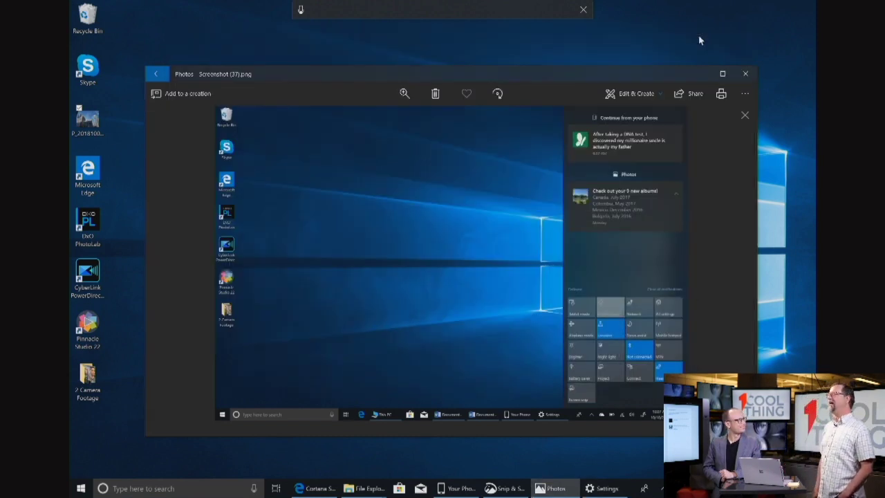